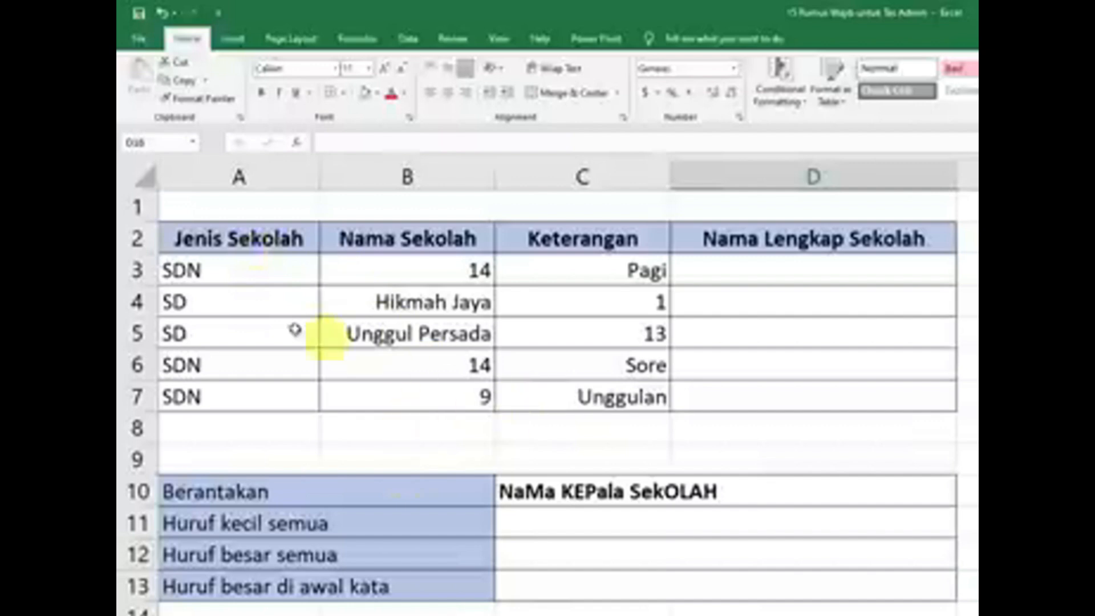
left_click_drag(260, 247, 587, 396)
left_click(452, 386)
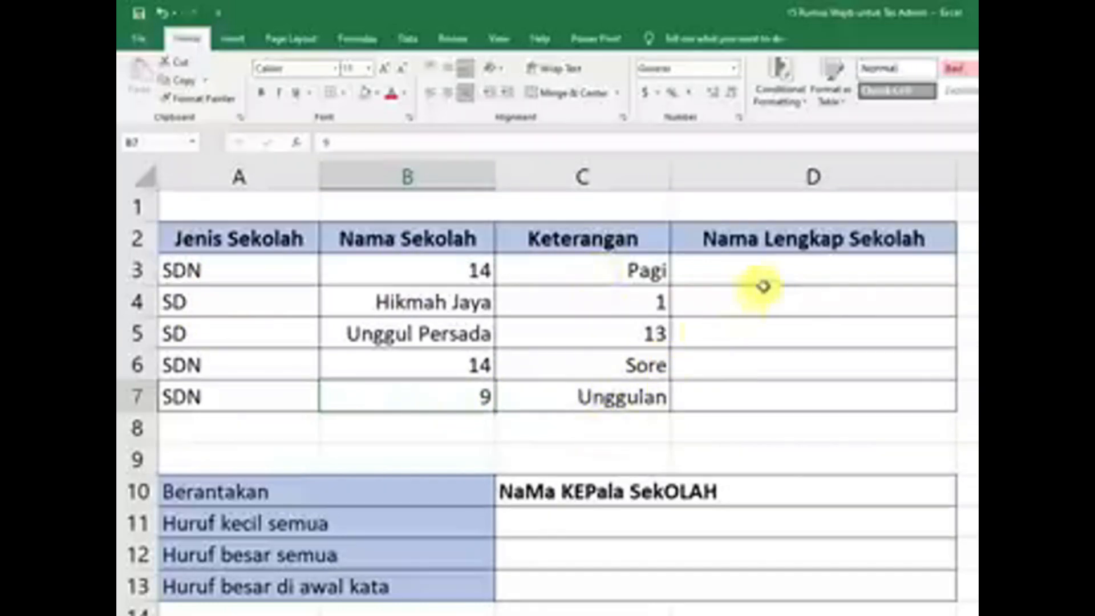
left_click(828, 272)
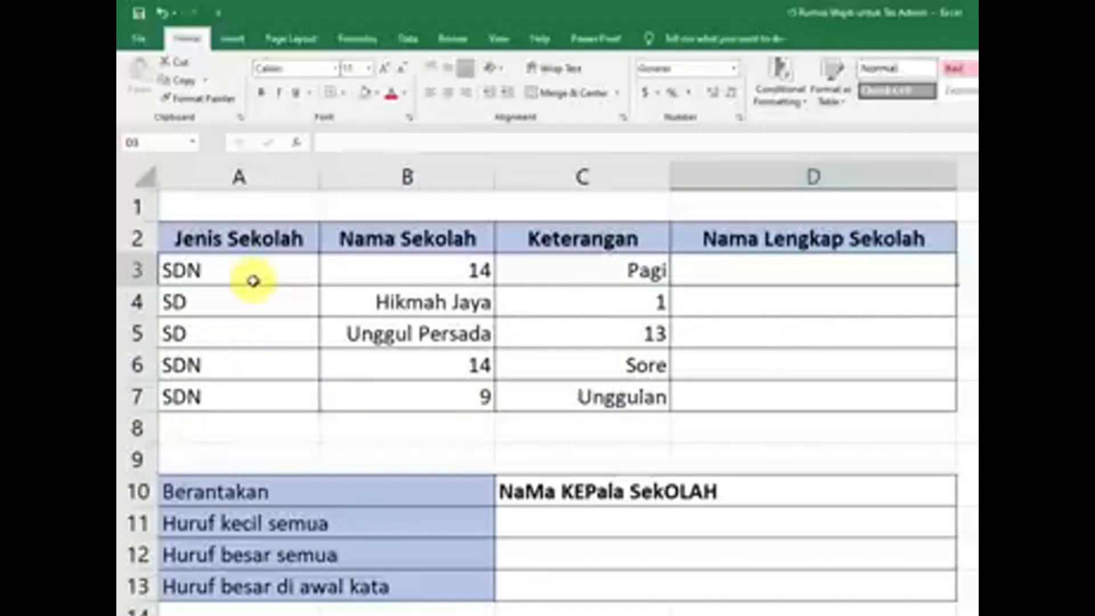
type("SDN ")
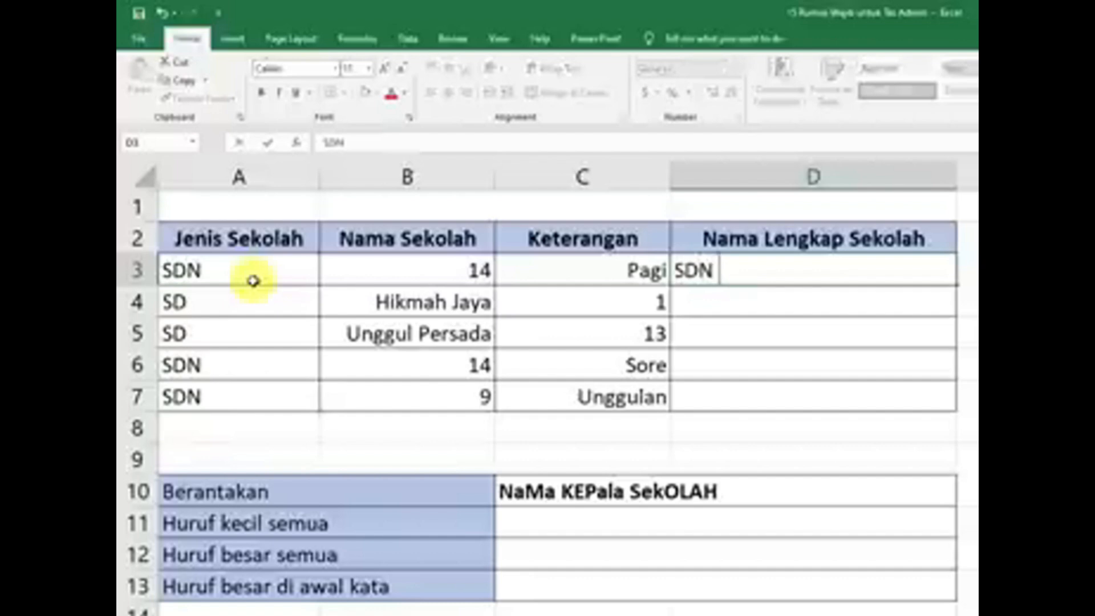
type("14 PAgi")
key("Return")
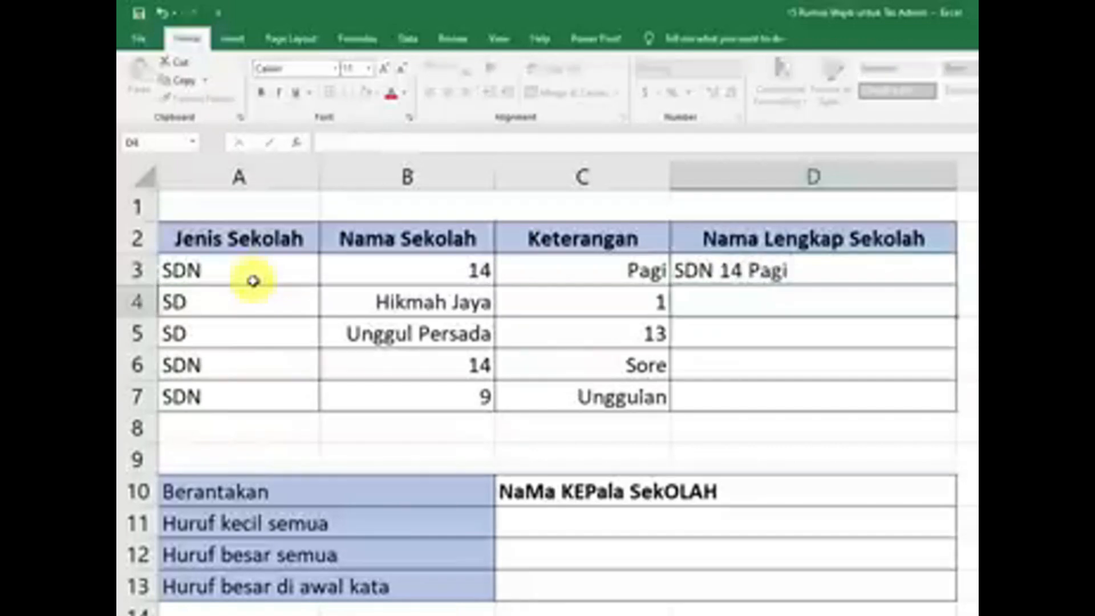
key("Up")
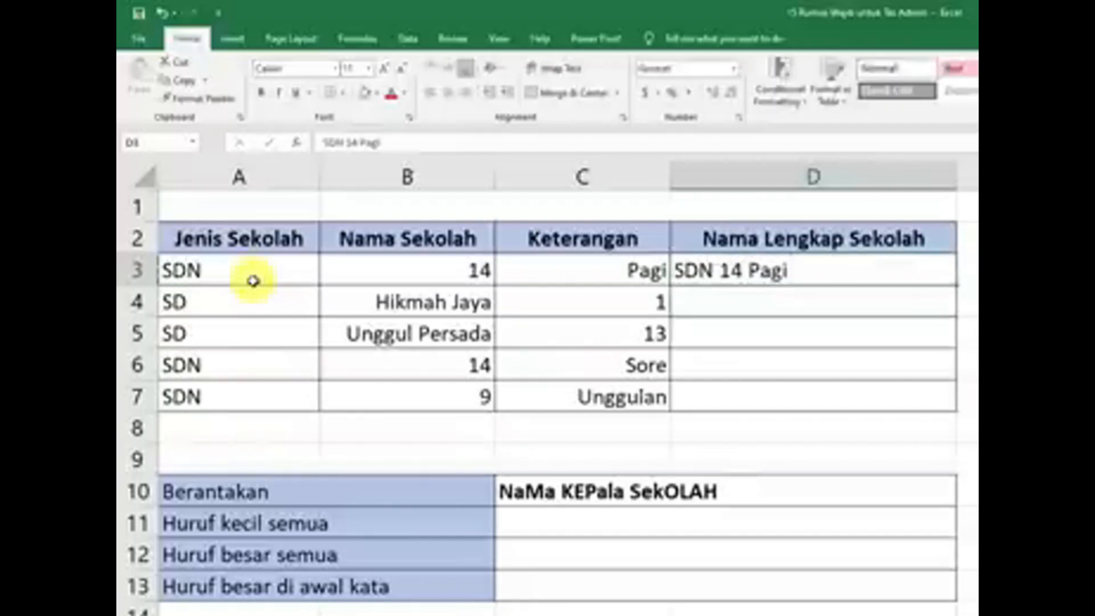
key("Delete")
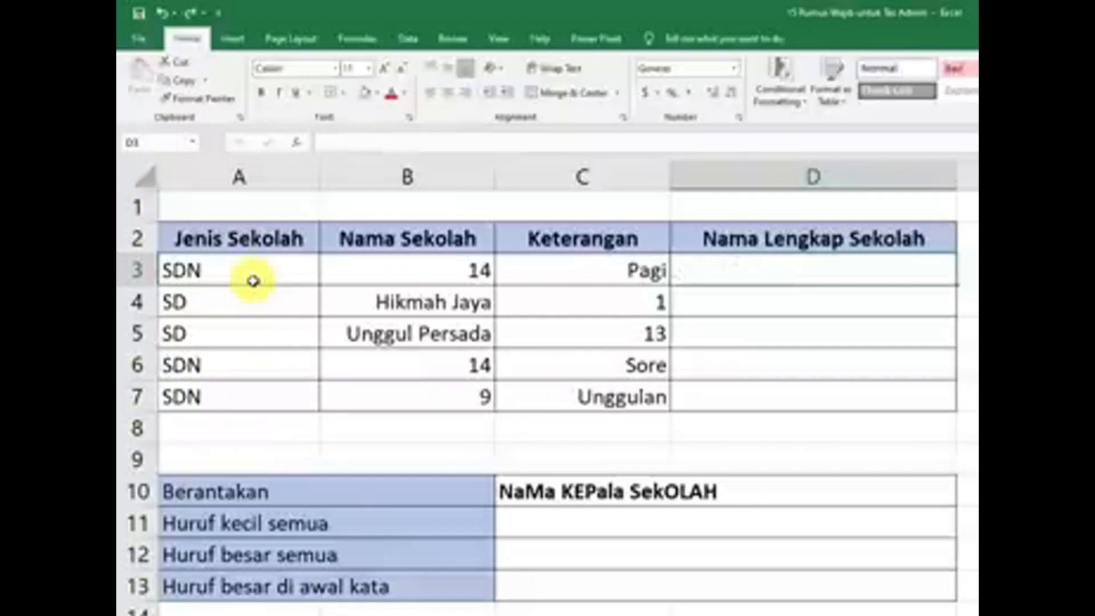
Step: Enter =CONCATENATE(A3," ",B3," ",C3) in D3 to join the school type, name and note with spaces
type("=con")
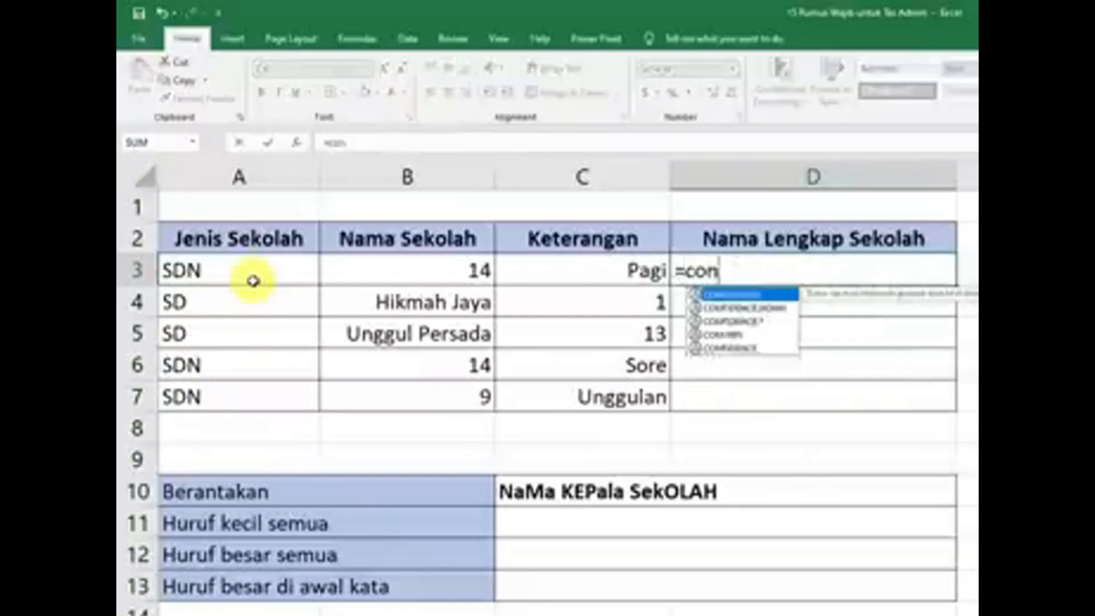
type("catenate(")
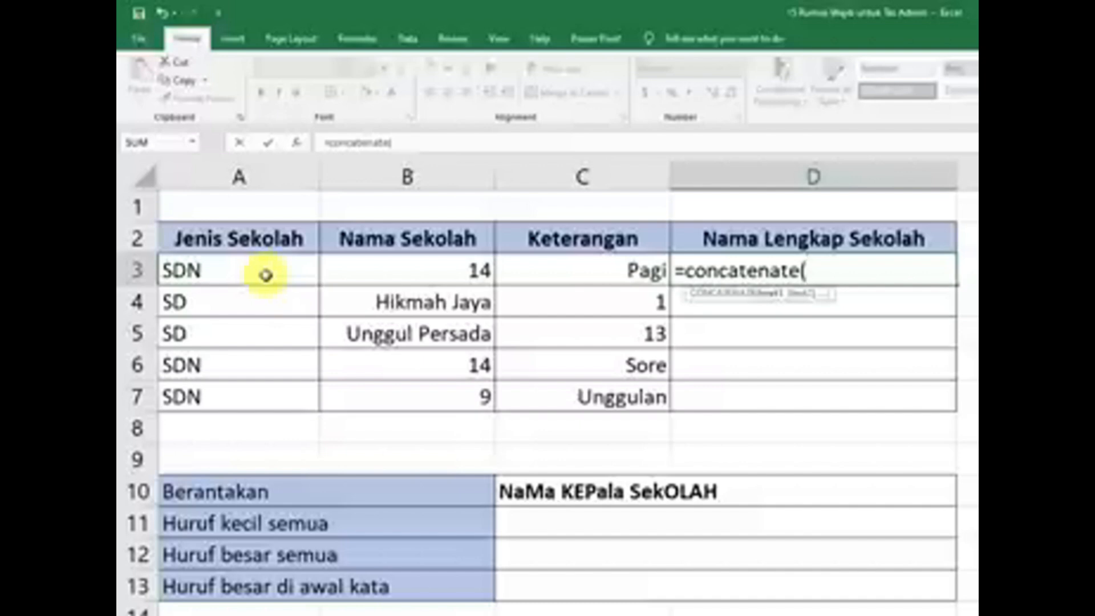
left_click(266, 275)
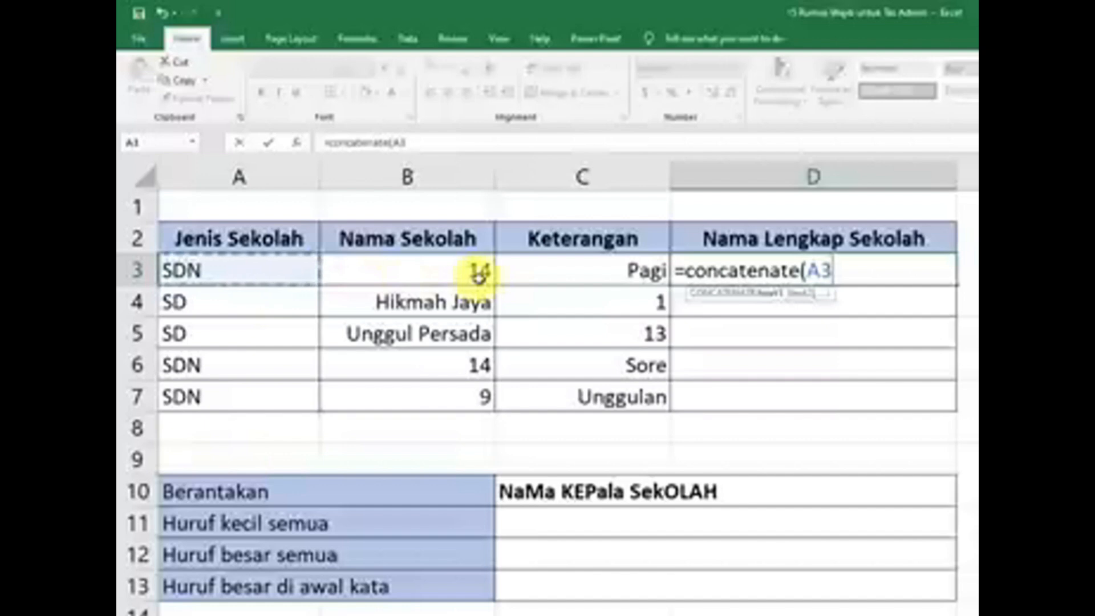
type(",")
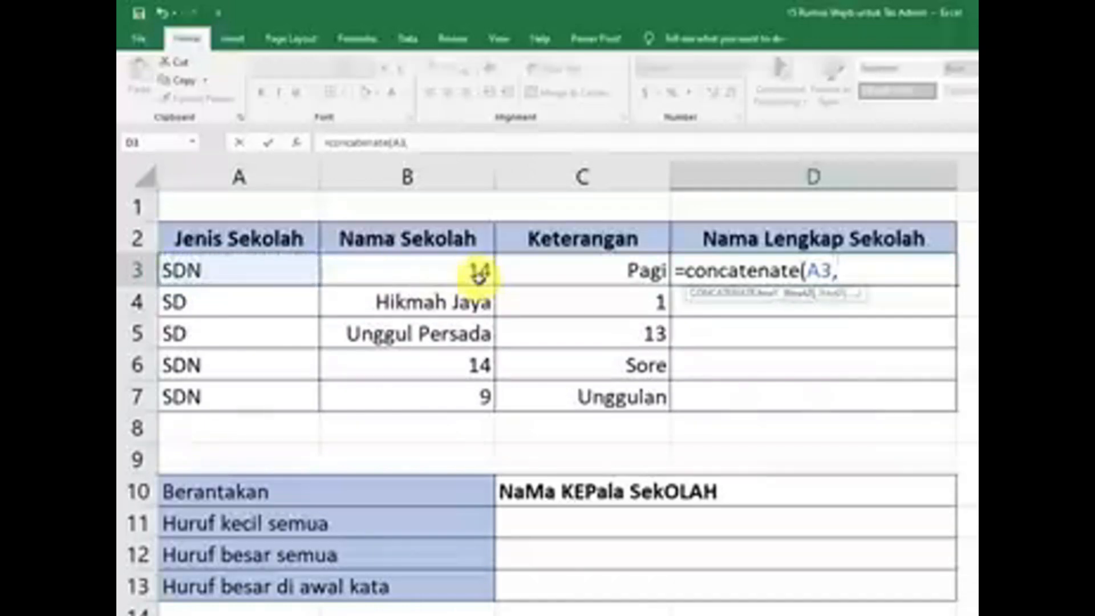
type("\" ")
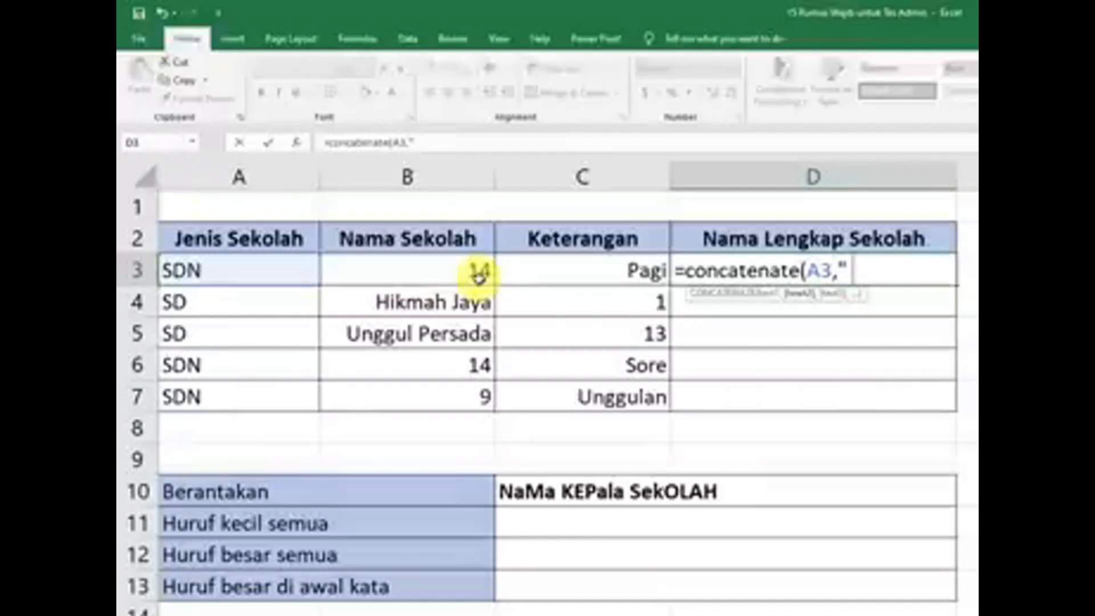
type("\",")
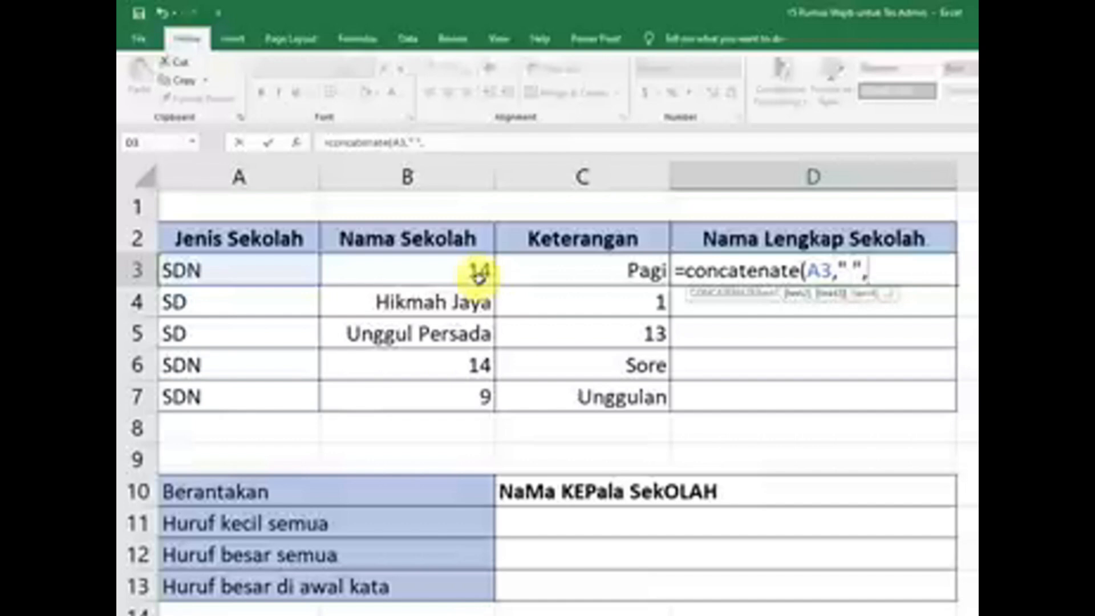
left_click(478, 276)
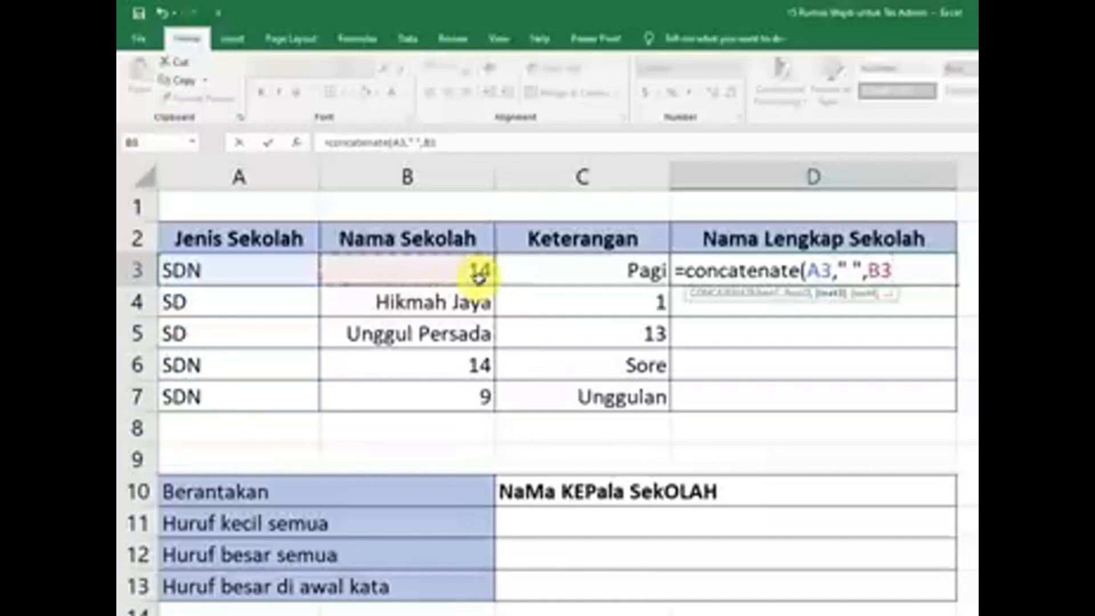
type(",\" \"")
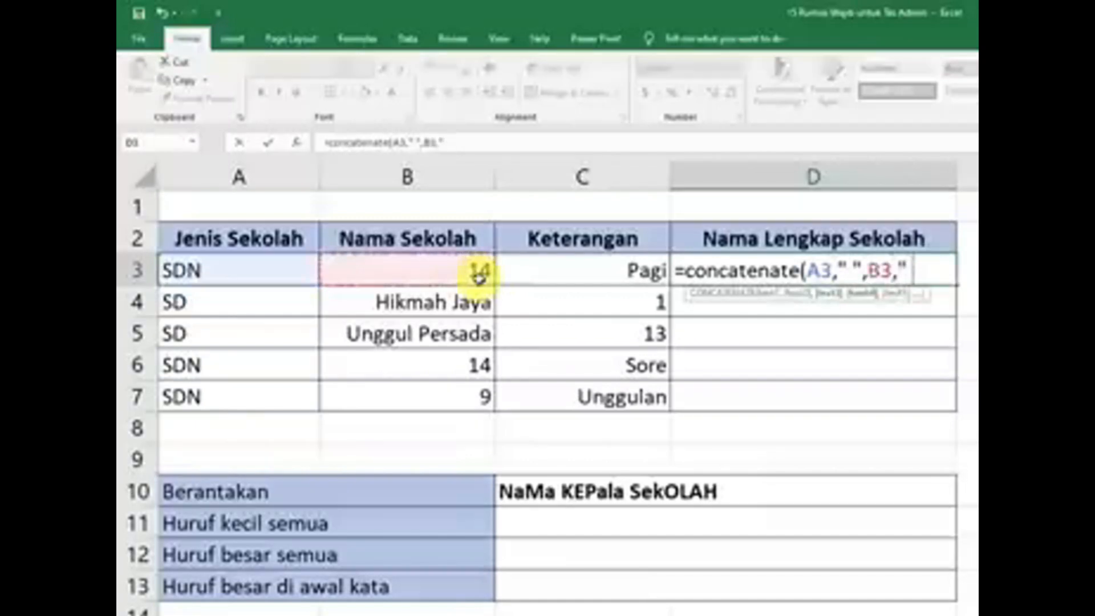
type(",")
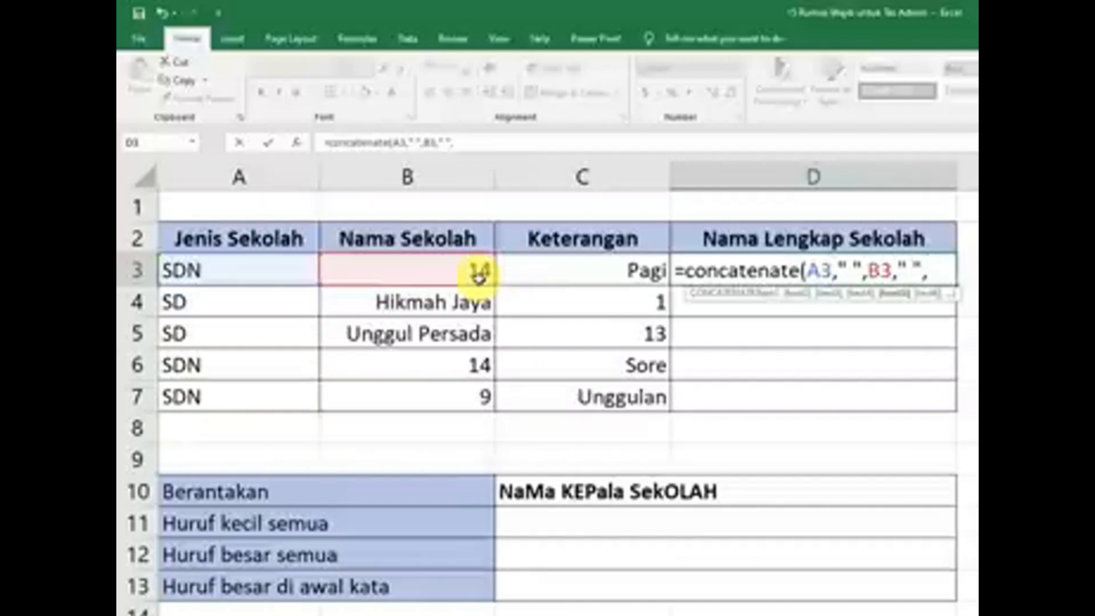
left_click(551, 276)
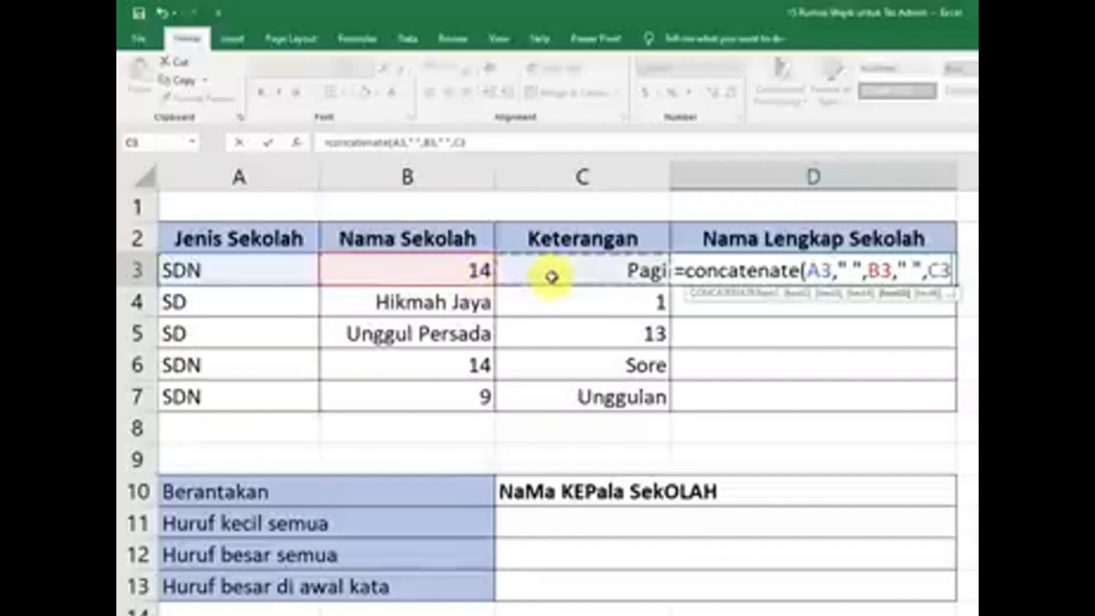
type(")")
key("Return")
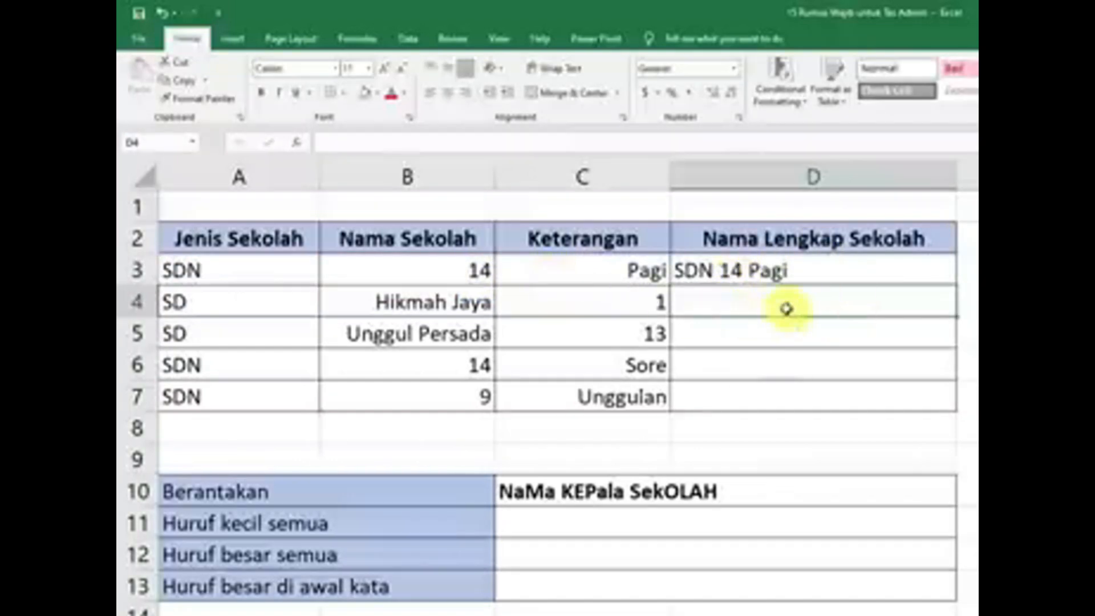
Step: Fill the full school name formula from D3 down through D7
left_click(787, 275)
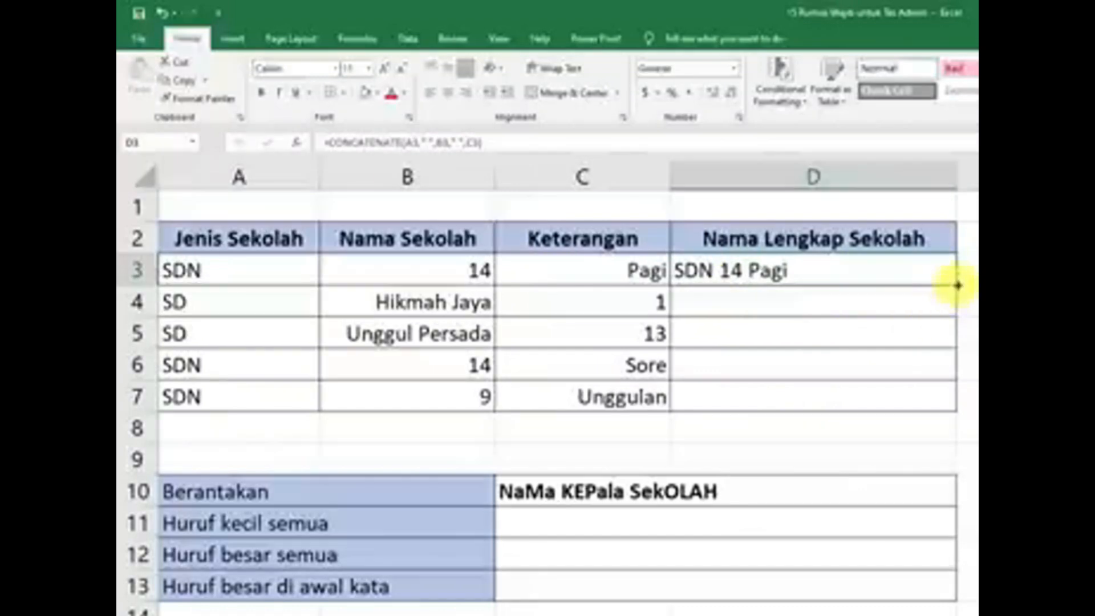
left_click_drag(957, 285, 958, 406)
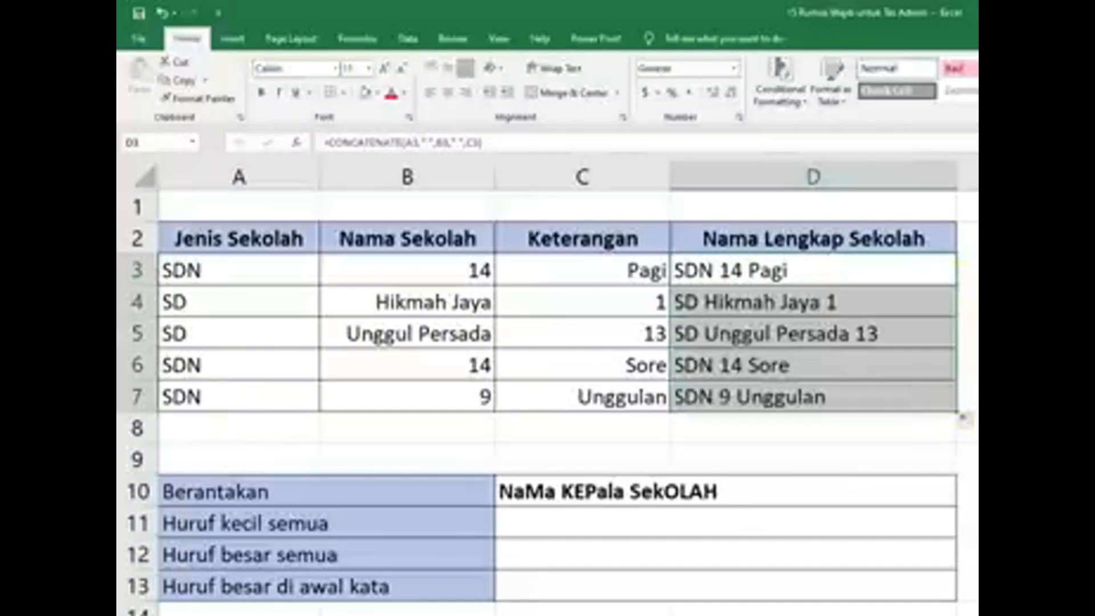
left_click(971, 333)
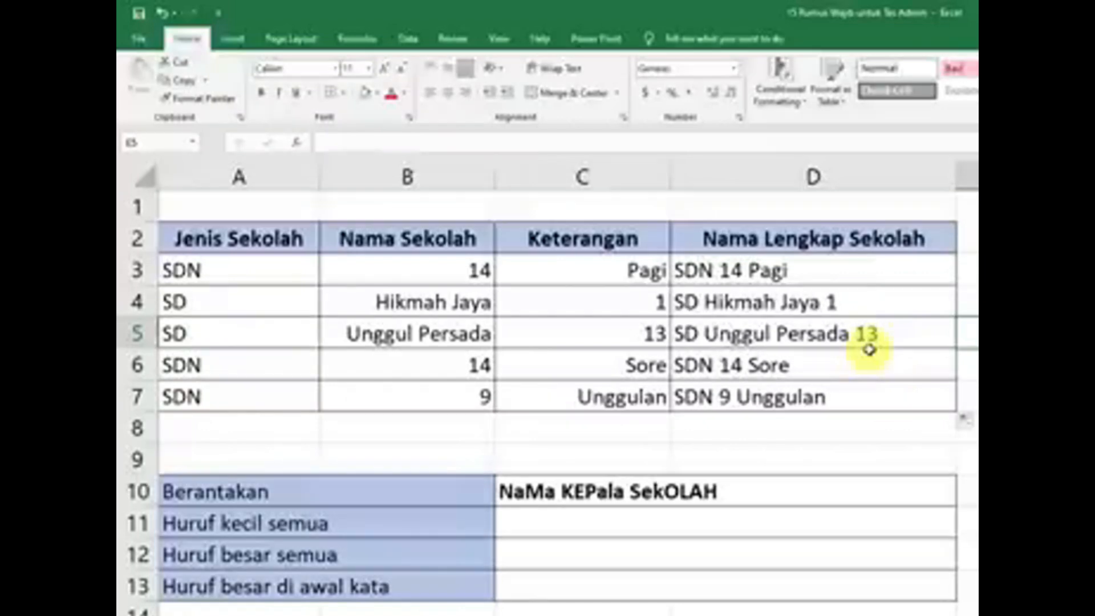
Step: Enter the text label CONCATENATE in cell F3, beside the school table
key("Up")
key("Up")
key("Right")
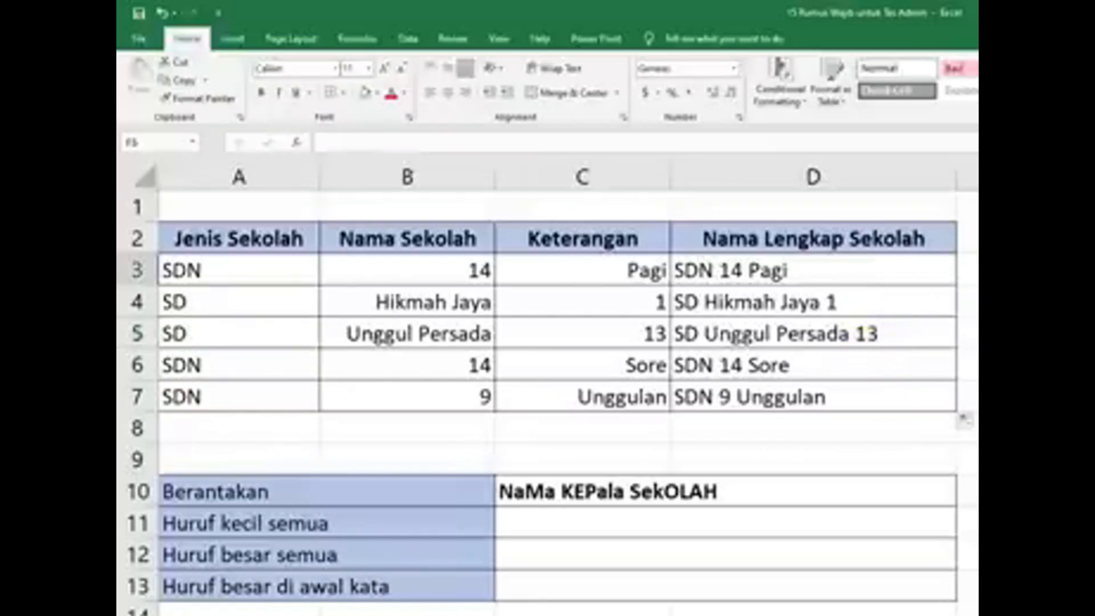
type("=CONCATENATE")
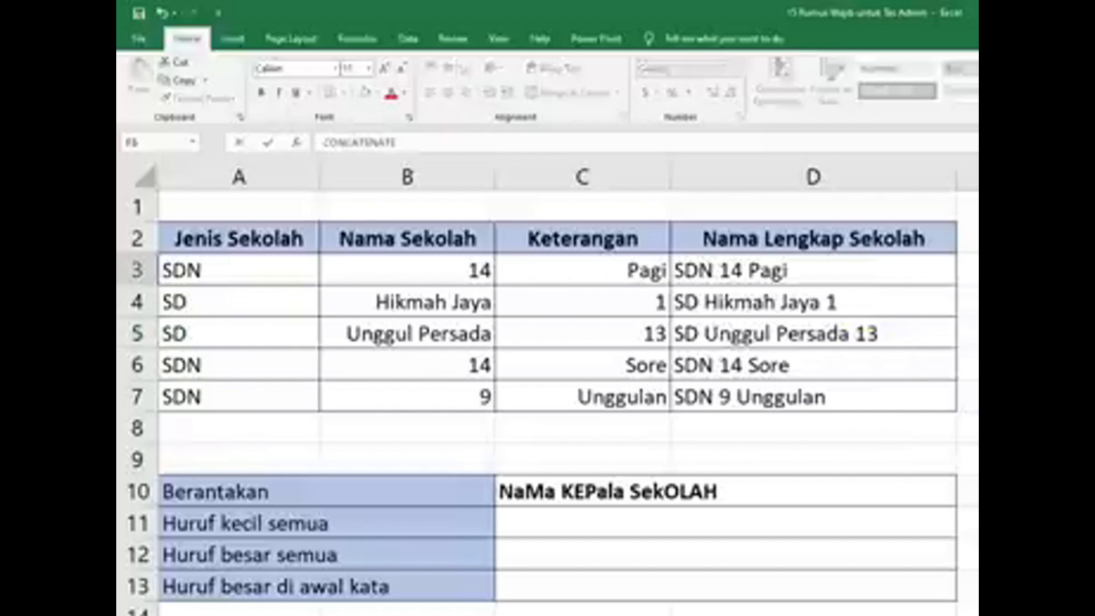
key("Return")
Step: Enter =LOWER(C10) in C11 to convert the messy text to all lowercase
left_click(810, 523)
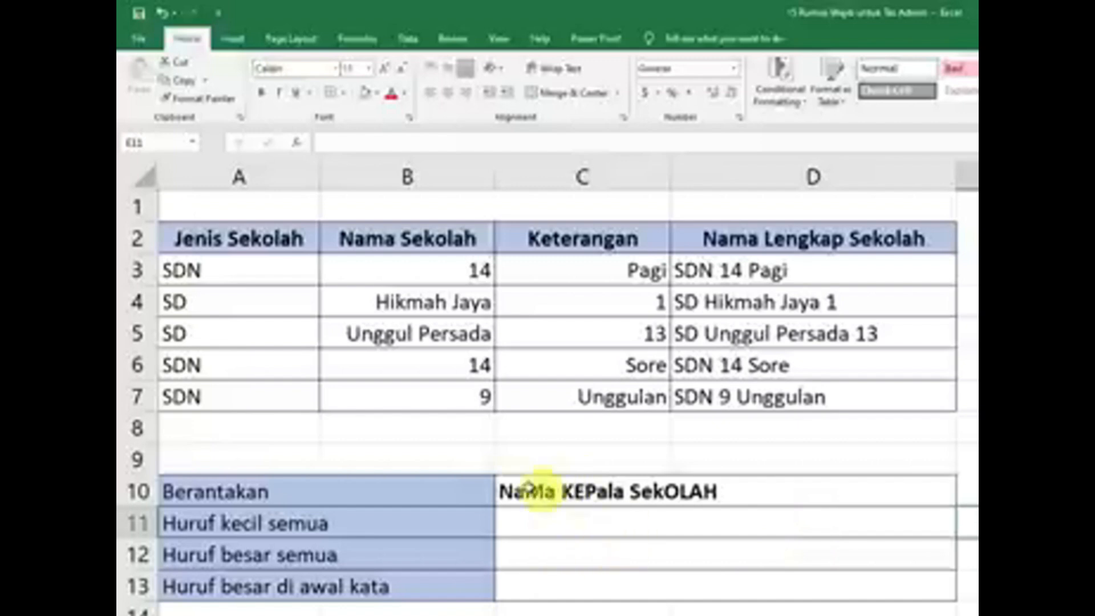
left_click(564, 489)
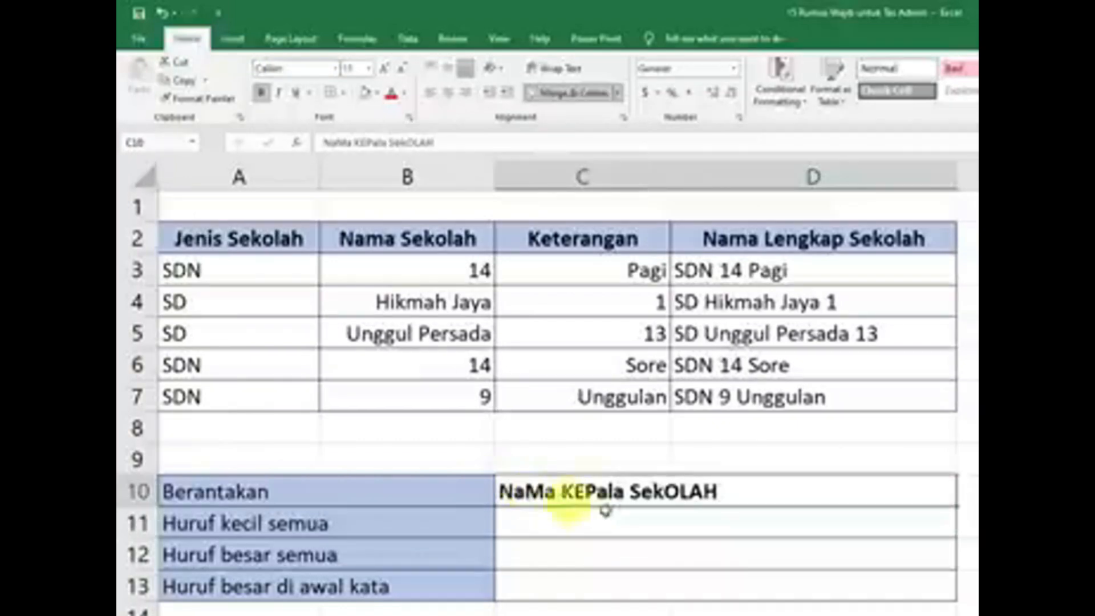
left_click(722, 531)
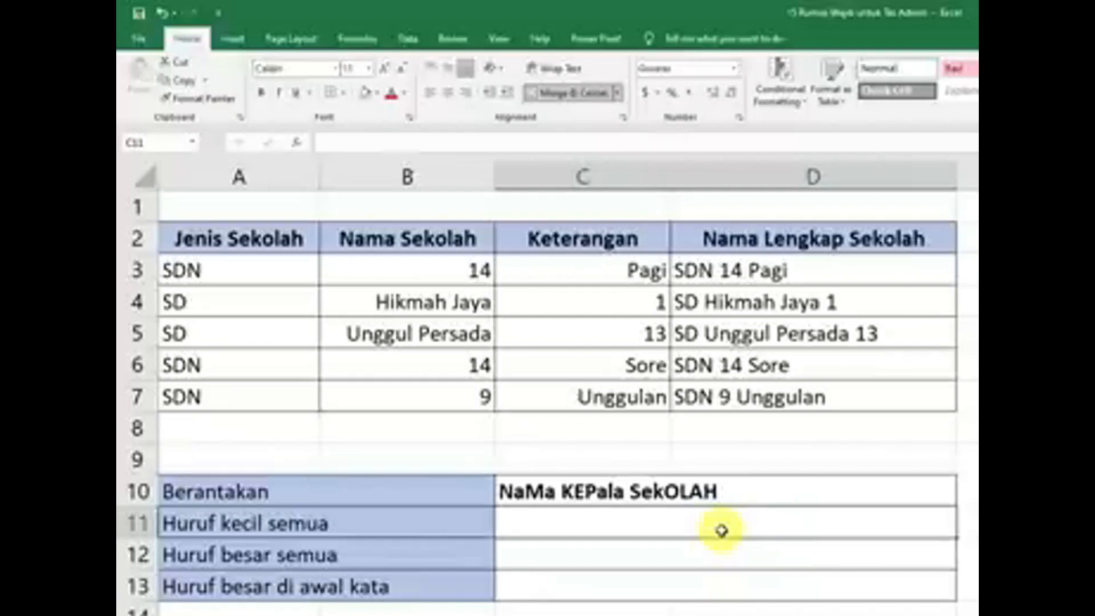
key("Left")
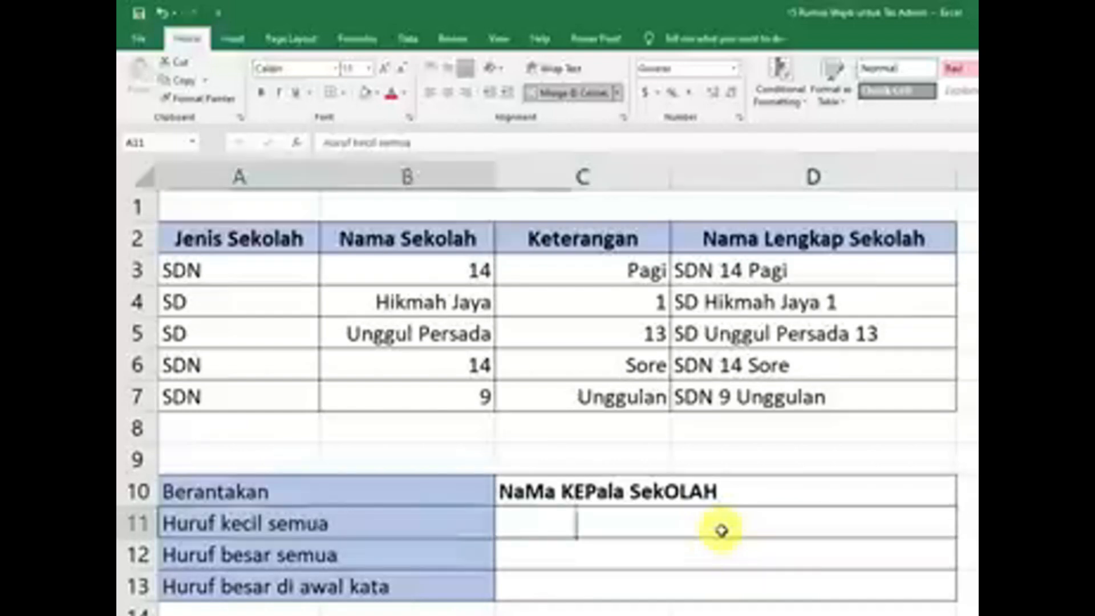
key("Right")
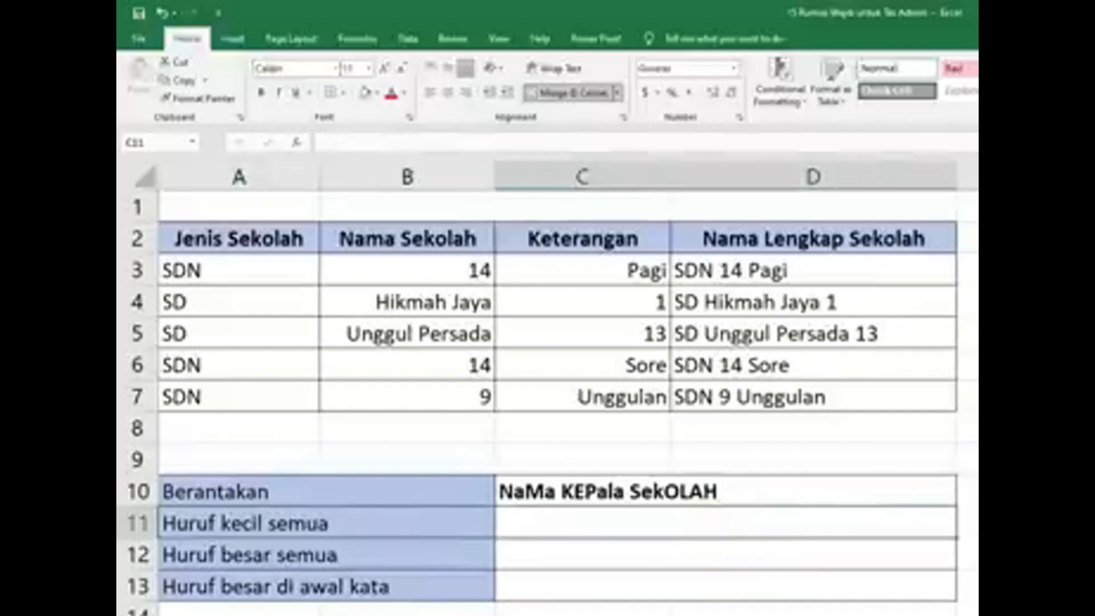
type("=lower")
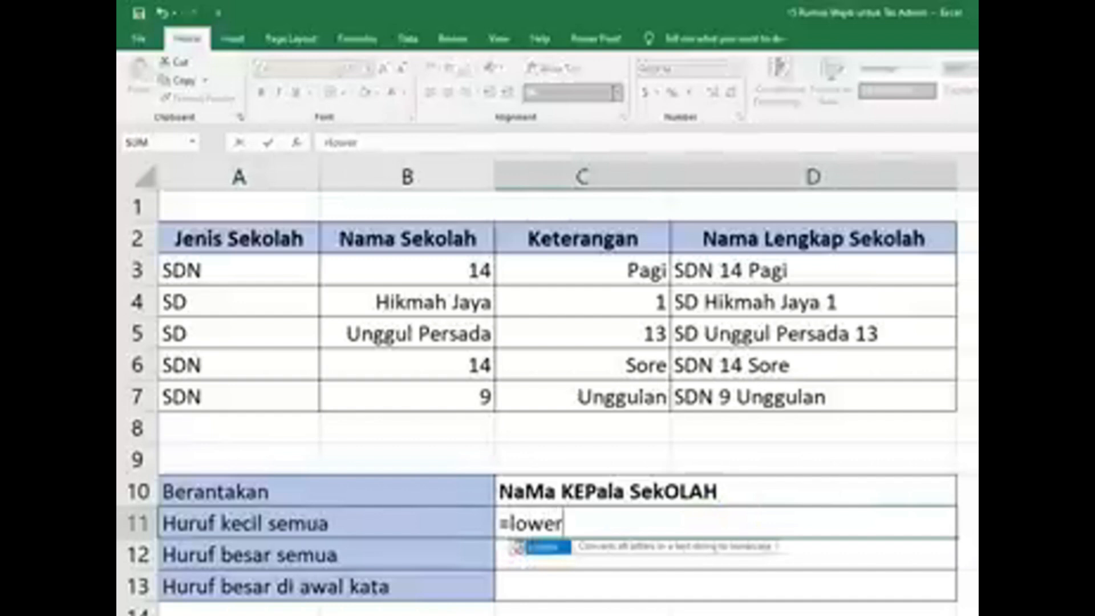
type("(")
key("Up")
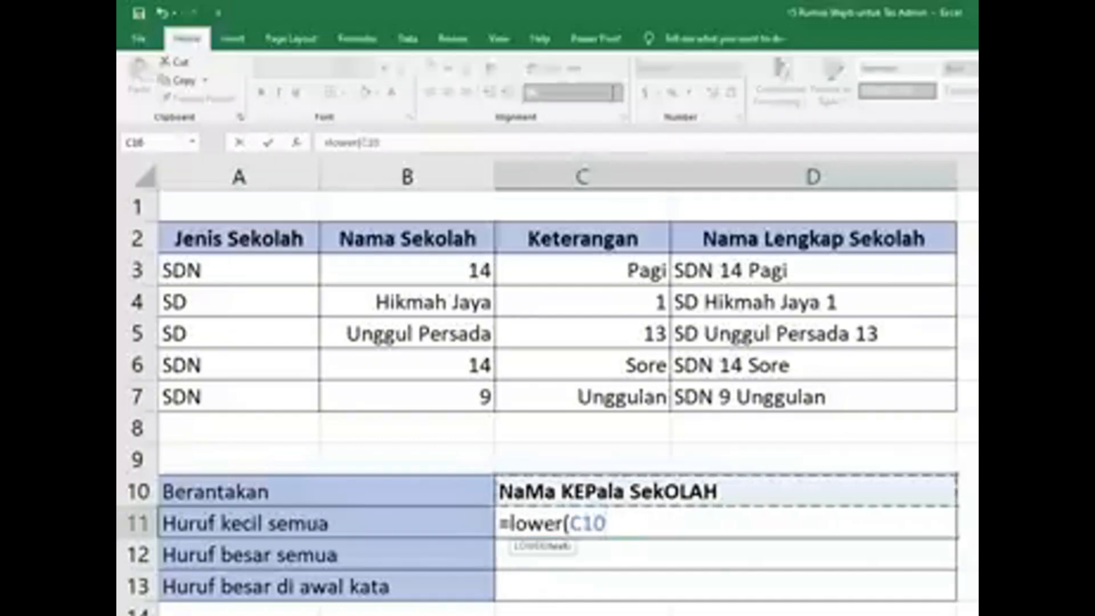
type(")")
key("Return")
left_click(604, 492)
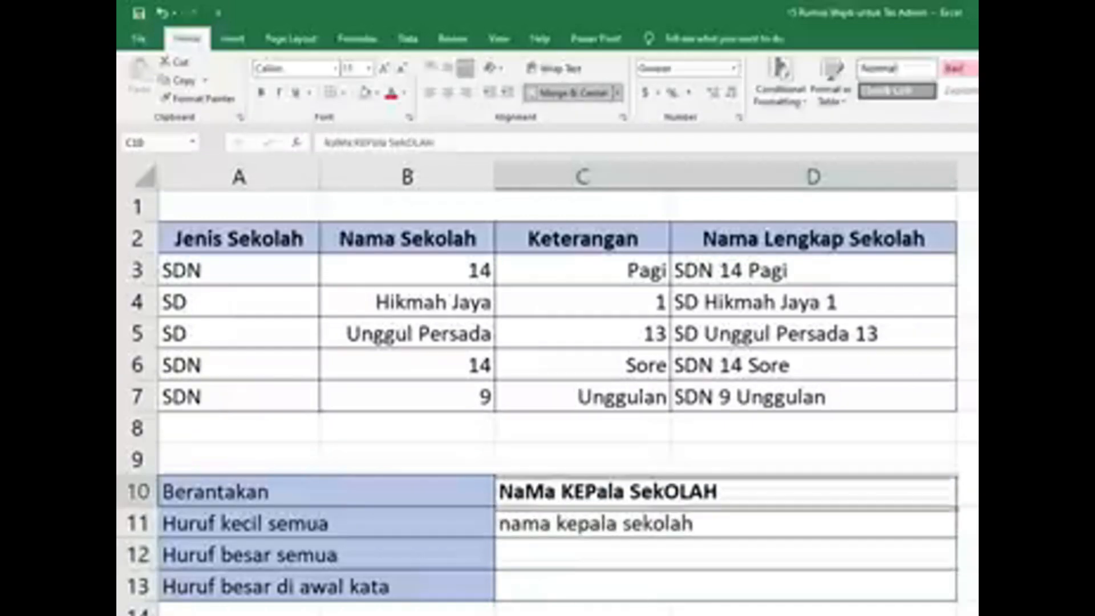
left_click(605, 523)
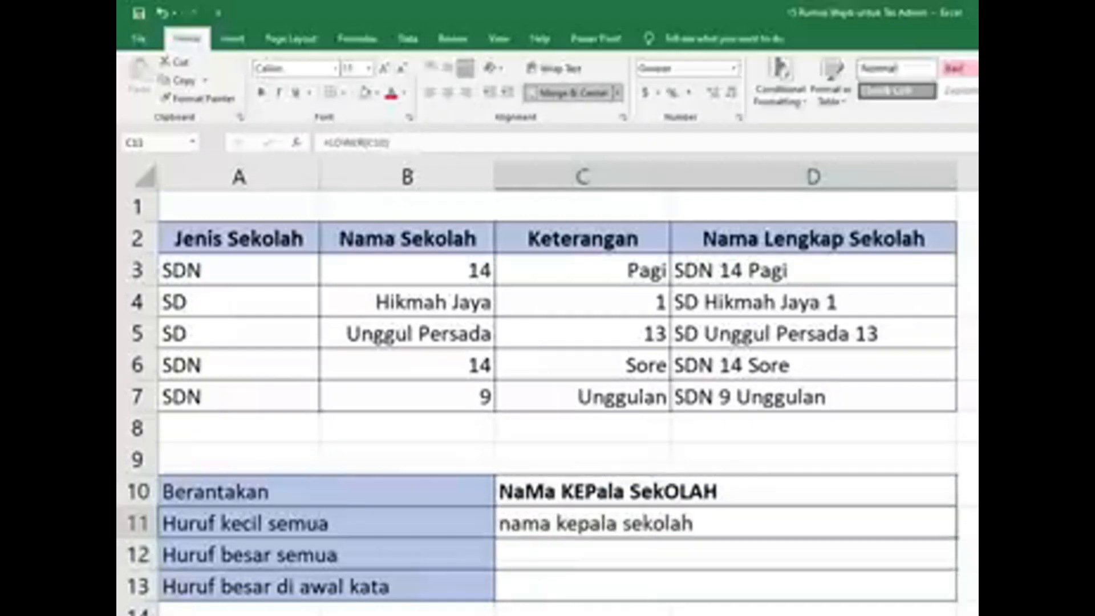
Step: Enter =UPPER(C10) in C12 to convert the messy text to all uppercase
left_click(604, 554)
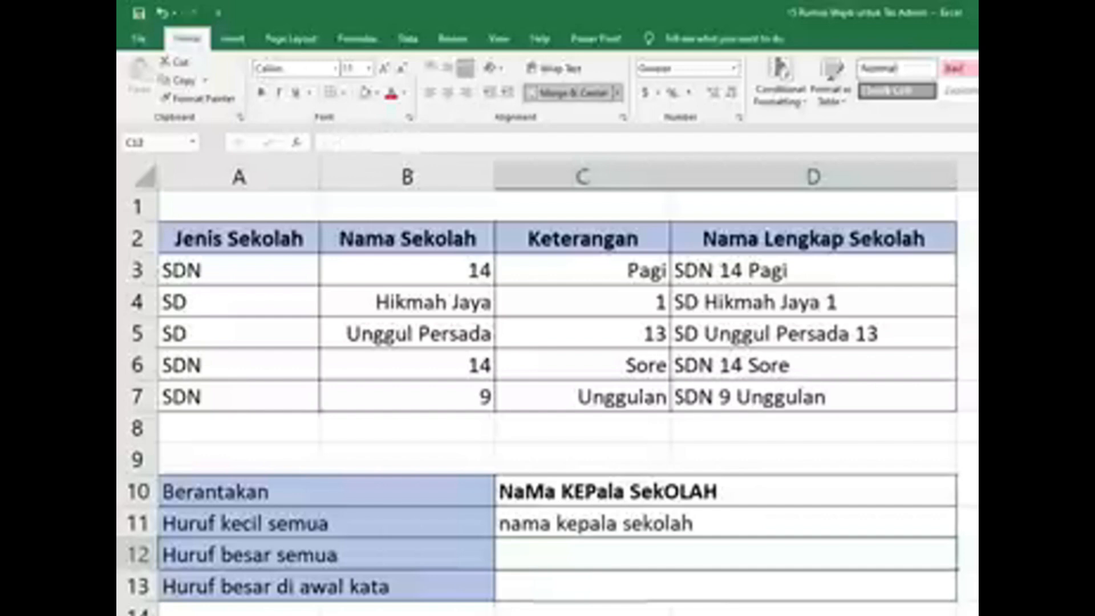
type("=")
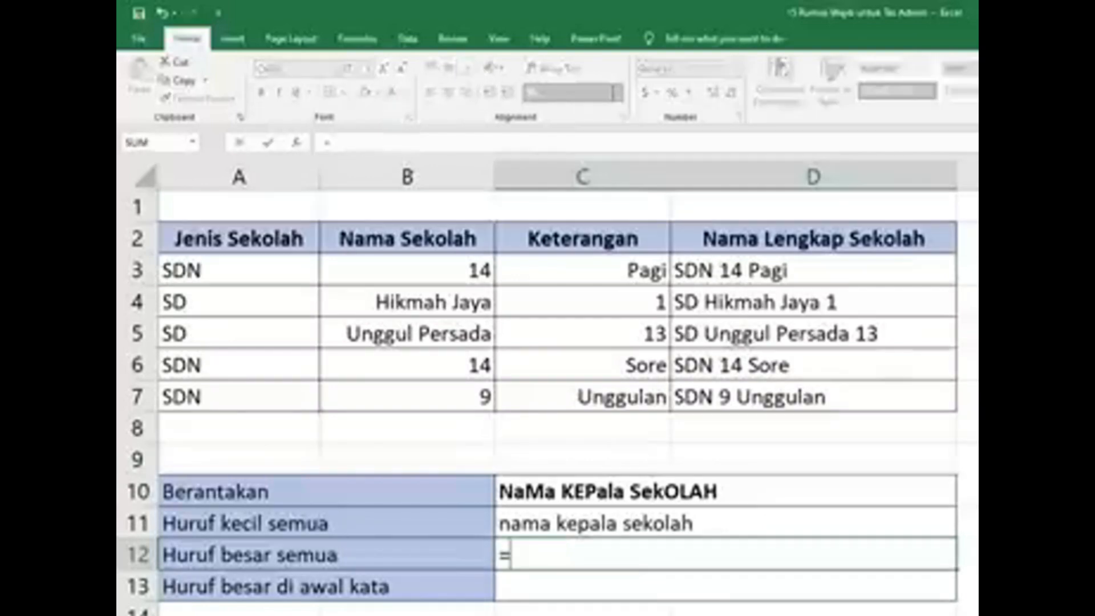
type("upper(")
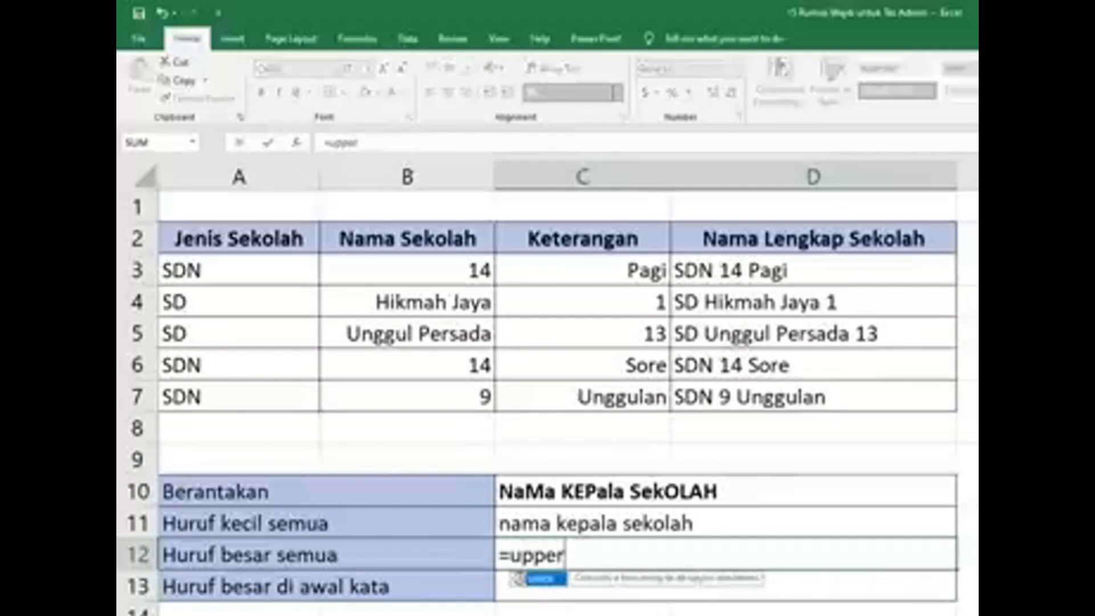
key("Up")
key("Up")
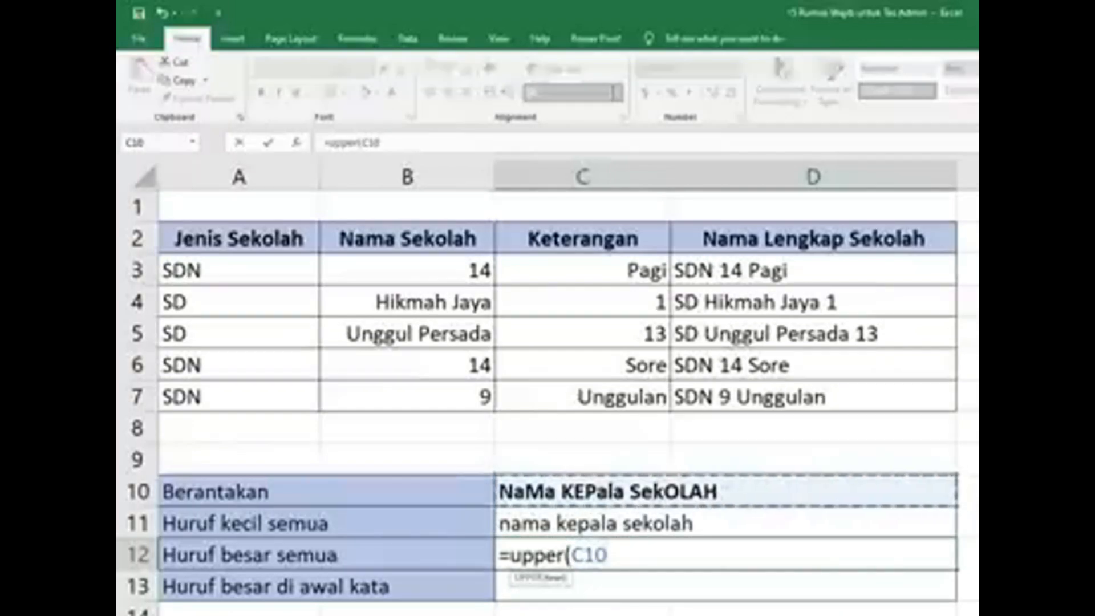
type(")")
key("Return")
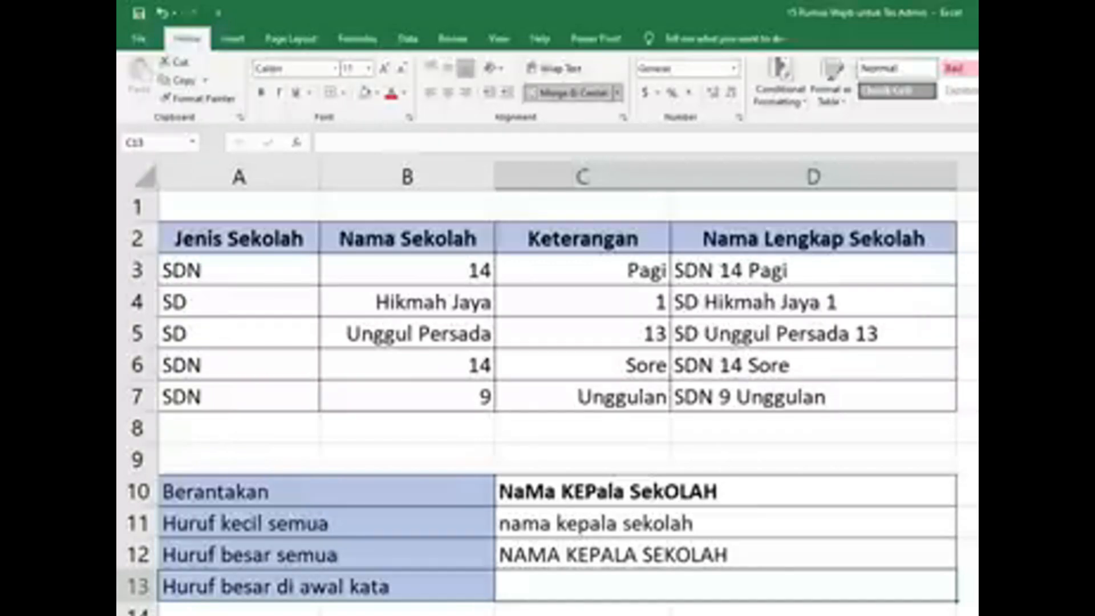
Step: Enter =PROPER(C10) in C13 to capitalize the first letter of each word of the messy text
type("=proper")
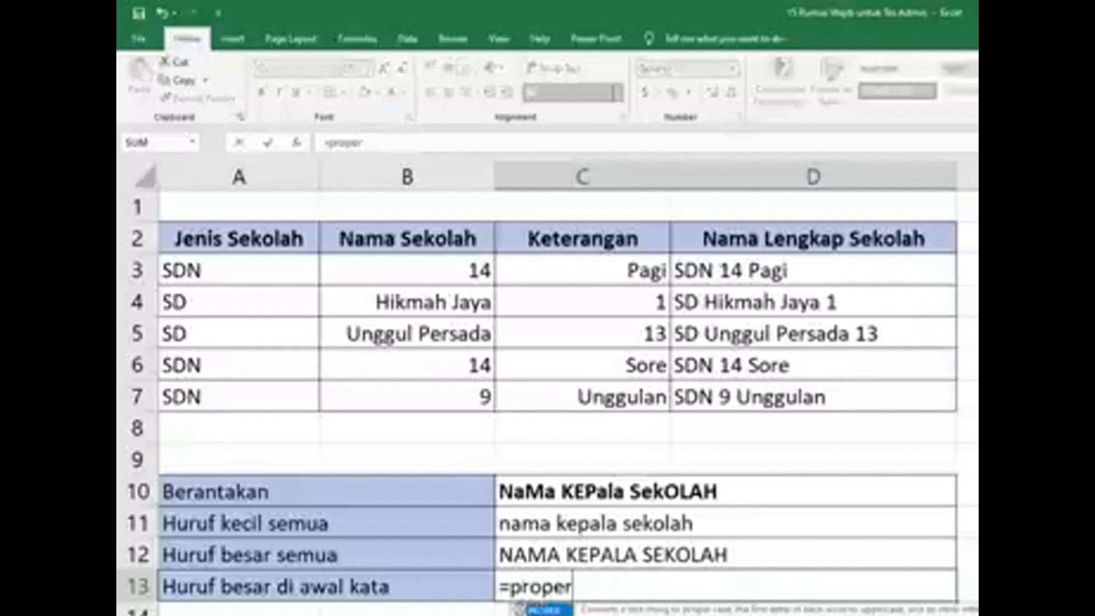
type("(")
key("Up")
key("Up")
key("Up")
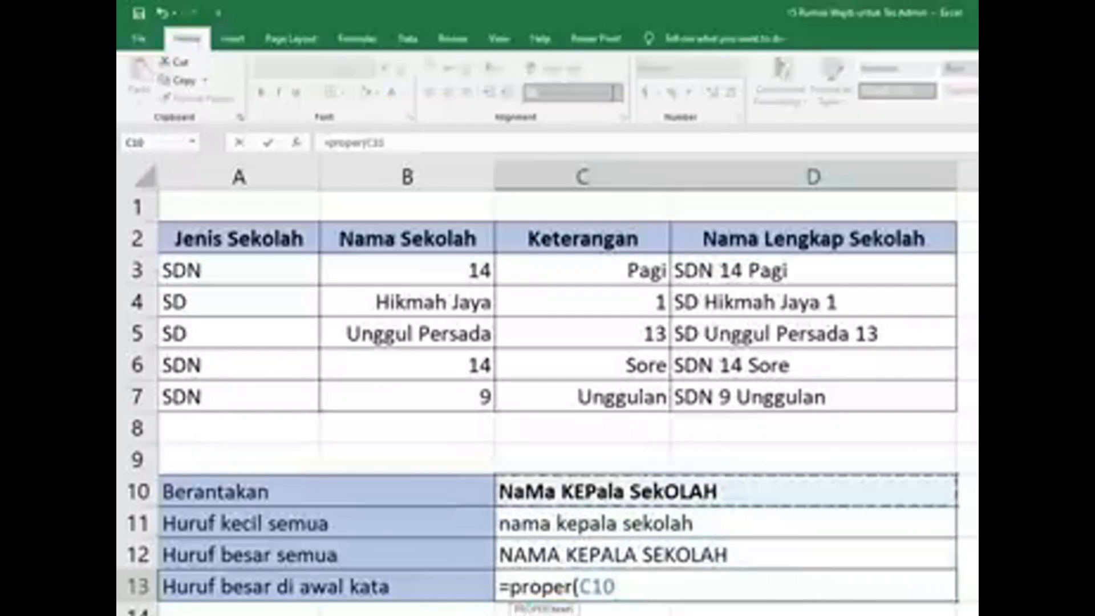
type(")")
key("Return")
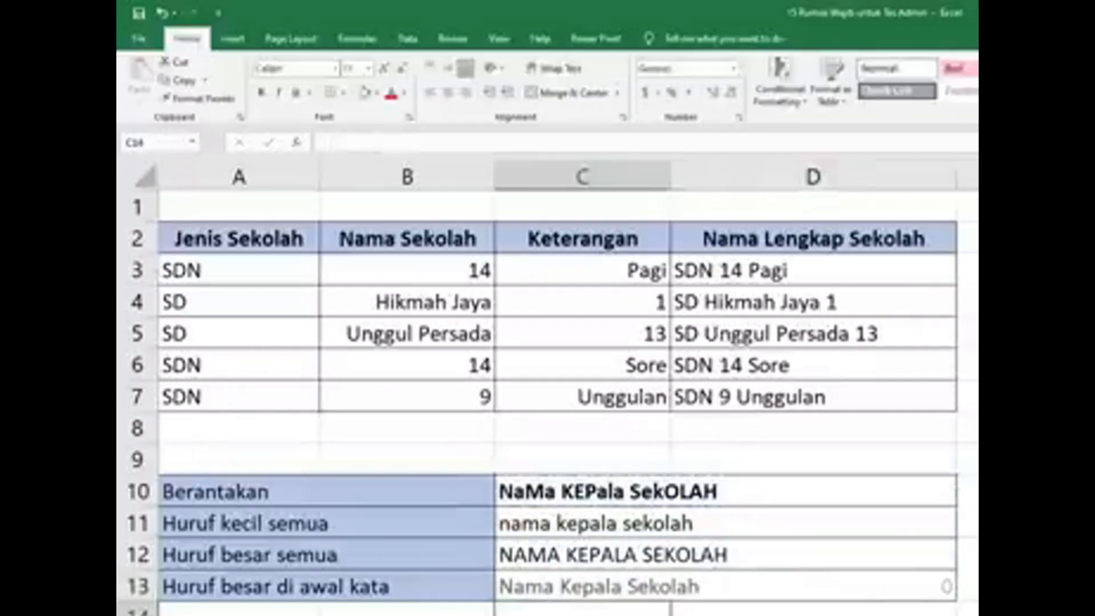
left_click_drag(618, 521, 616, 572)
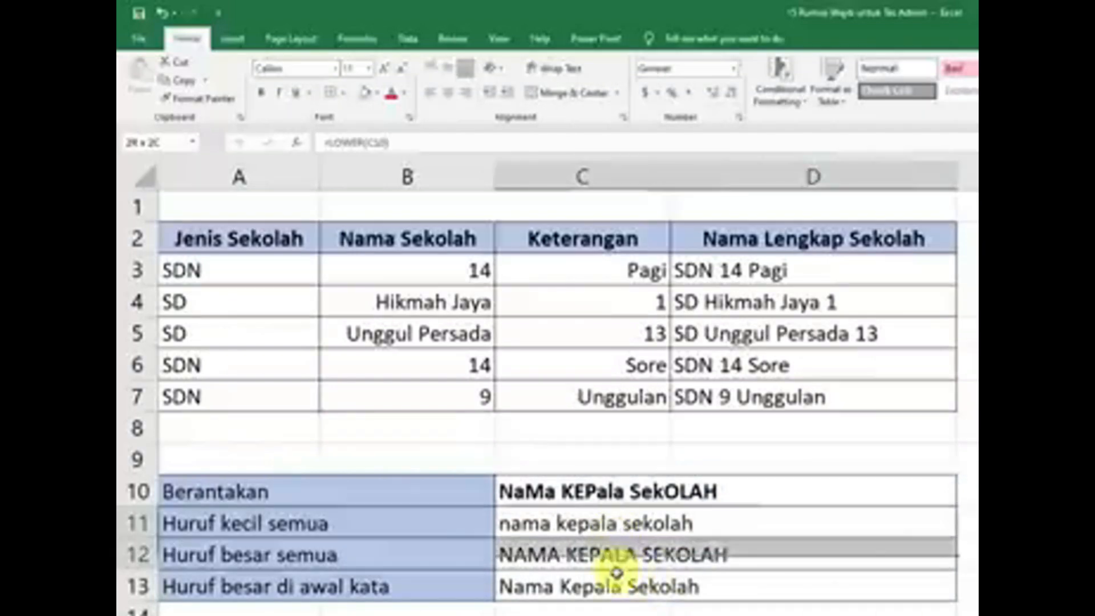
Step: On the Part 3 sheet, enter the labels VLOOKUP in A14 and HLOOKUP in A15 below the order table
left_click(292, 594)
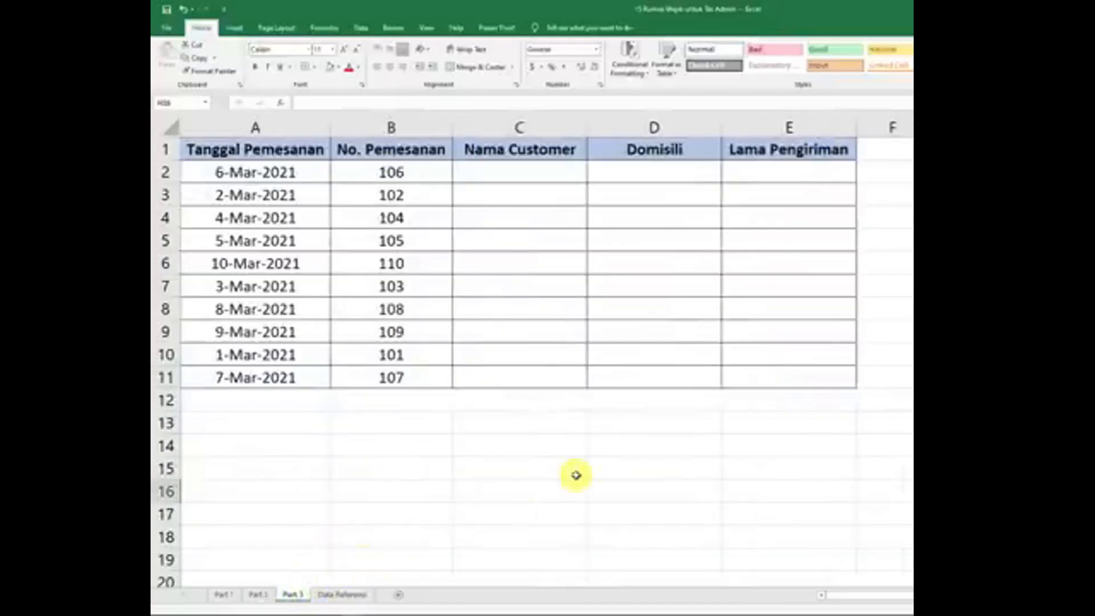
left_click(295, 444)
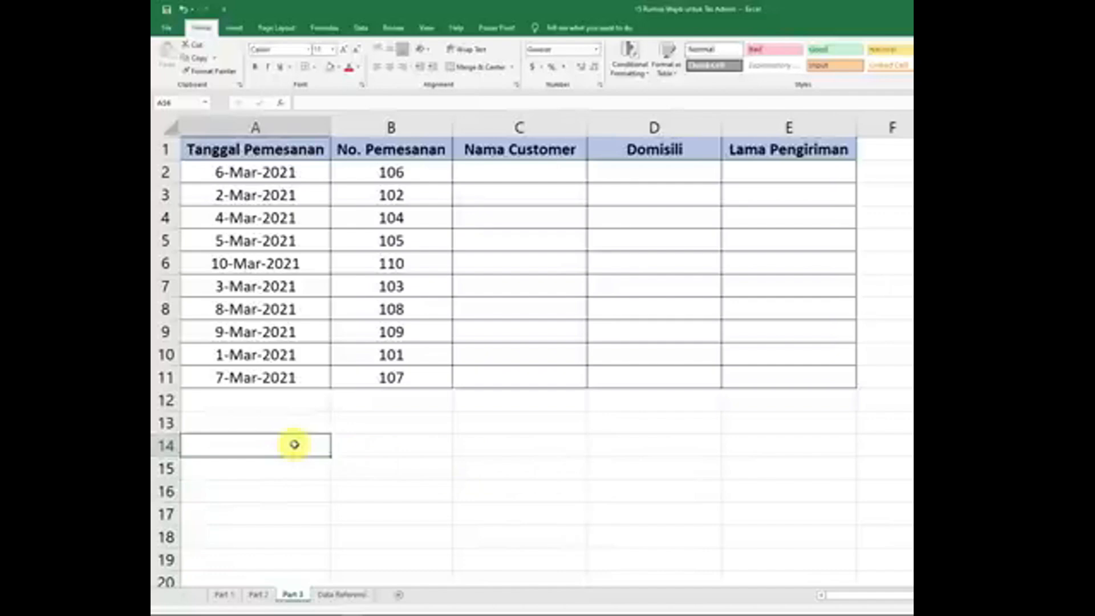
type("VLOOKUP")
key("Return")
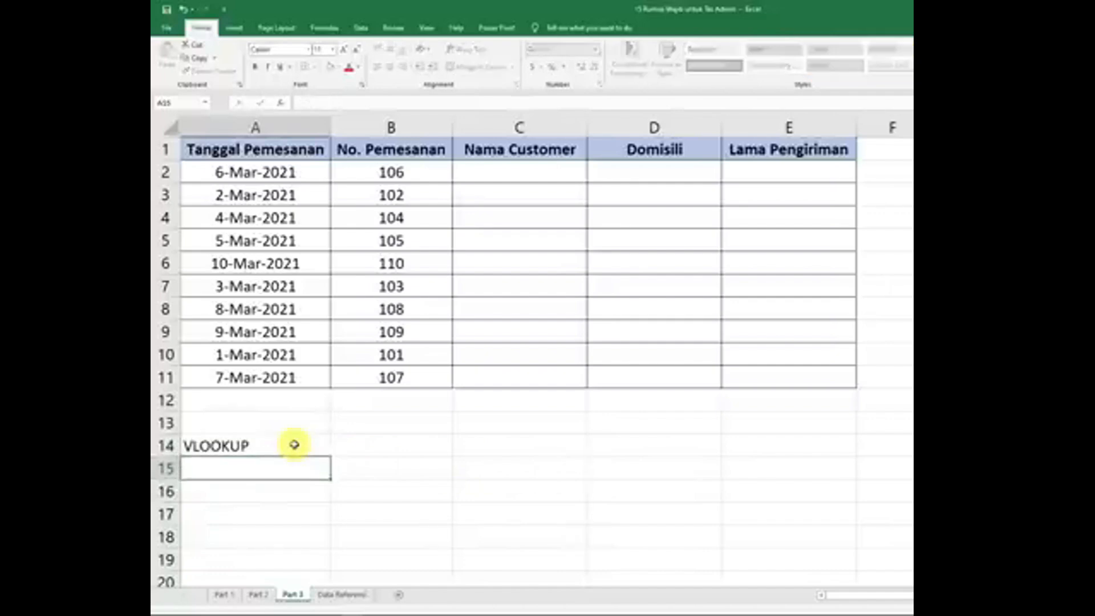
type("HLOOKUP")
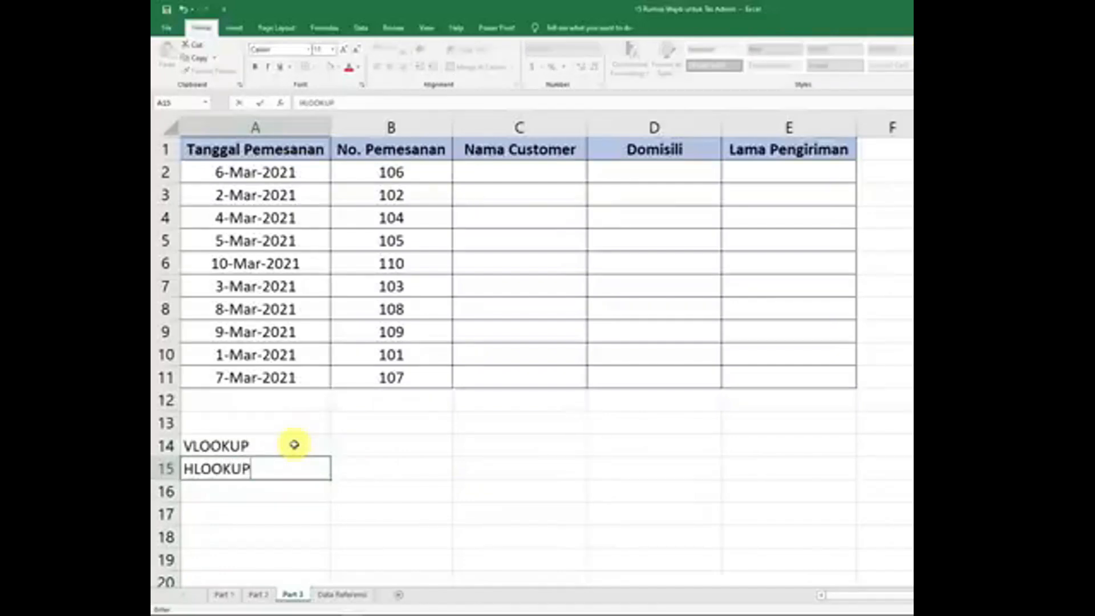
Step: Make the VLOOKUP and HLOOKUP labels in A14:A15 bold with font size 24
left_click(294, 445)
key("shift+Down")
key("ctrl+b")
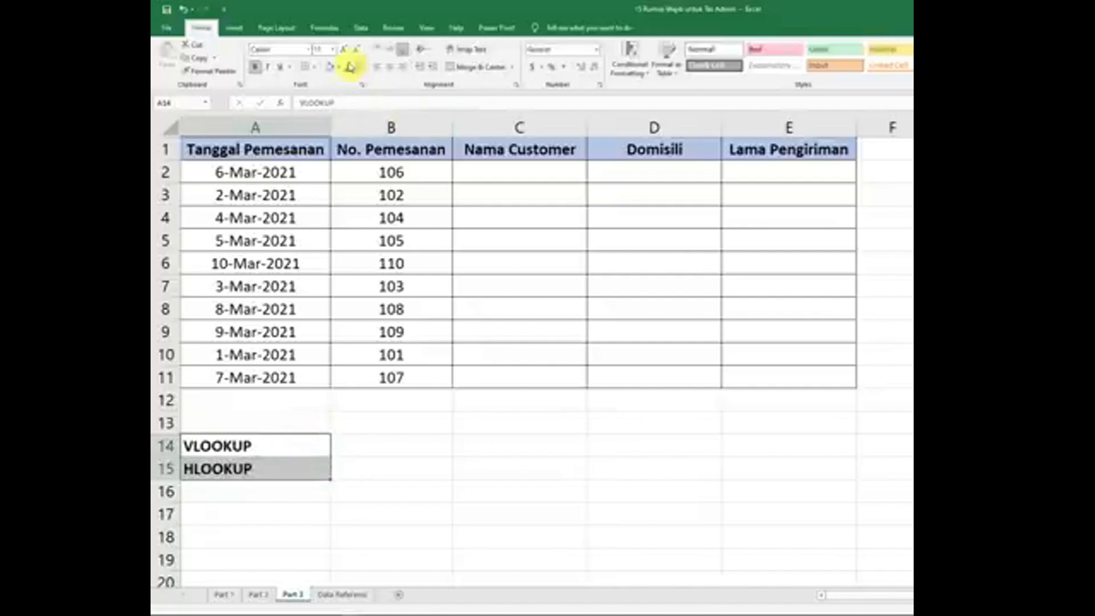
left_click(329, 51)
type("24")
key("Return")
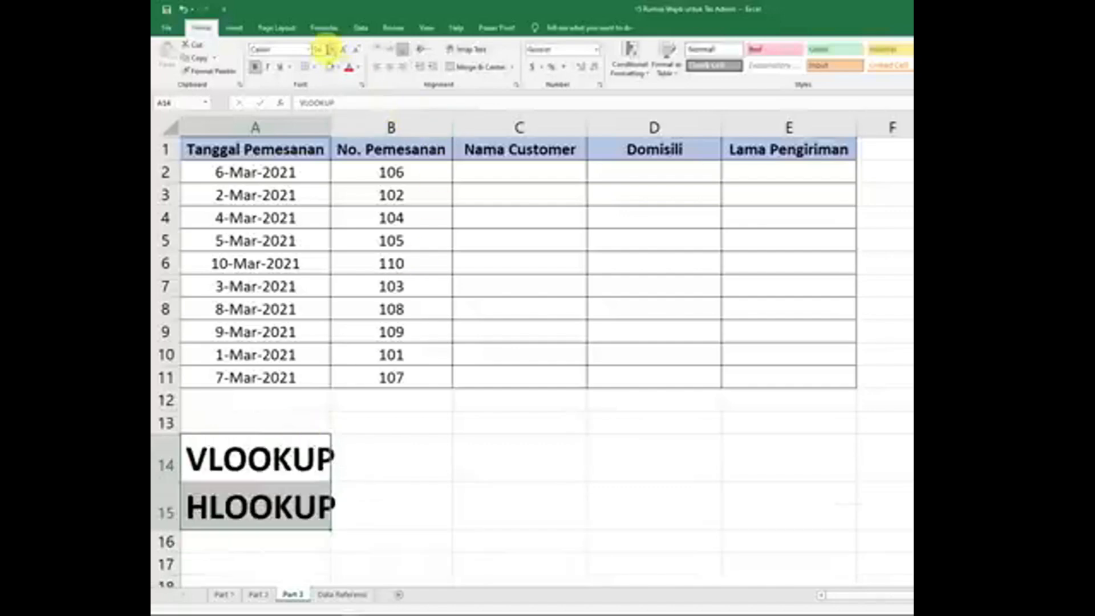
key("Right")
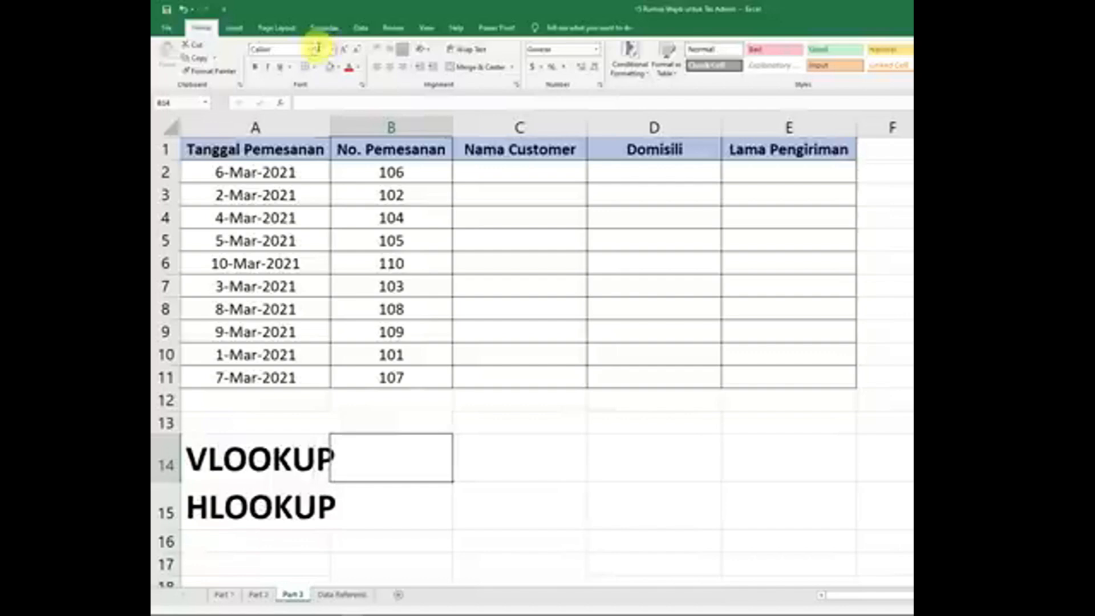
left_click(707, 446)
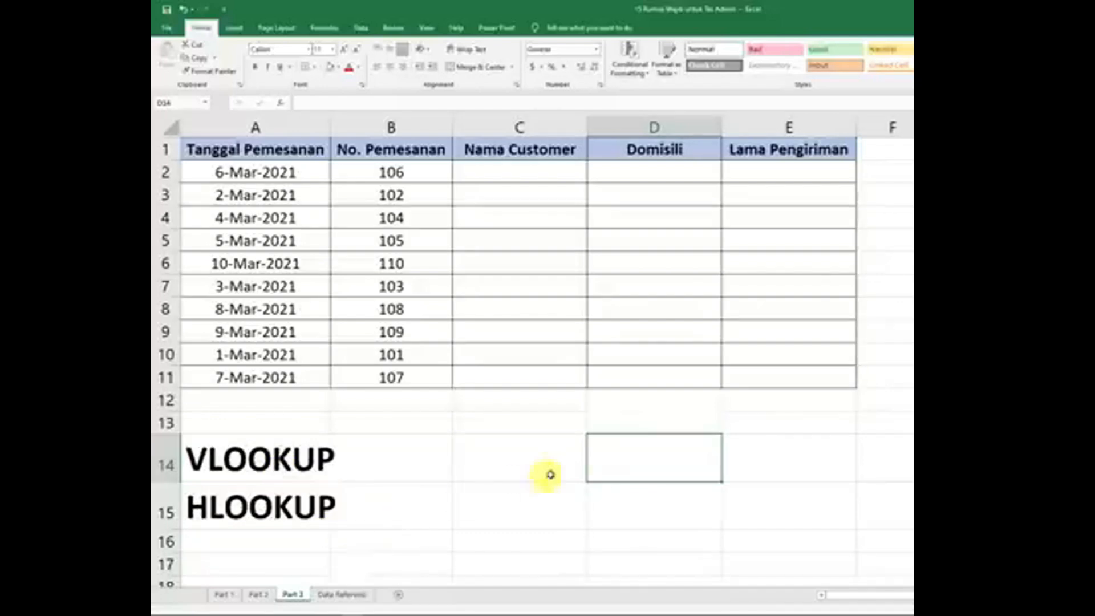
left_click(564, 426)
left_click(568, 470)
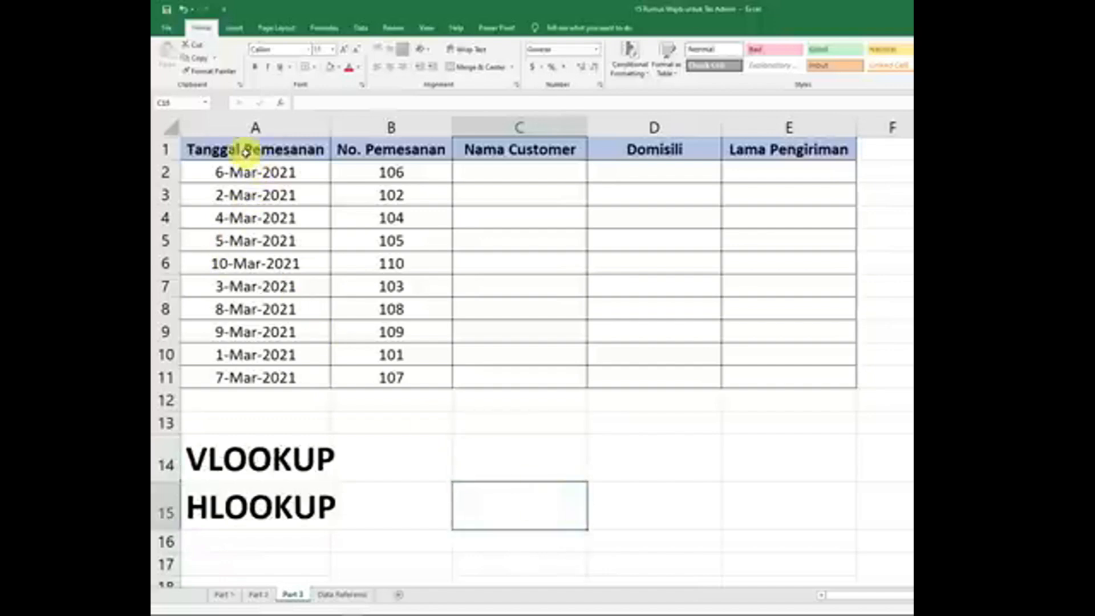
Step: Examine the Part 3 order table, comparing the filled date and order number columns with the empty Nama Customer, Domisili and Lama Pengiriman columns
left_click_drag(247, 149, 394, 376)
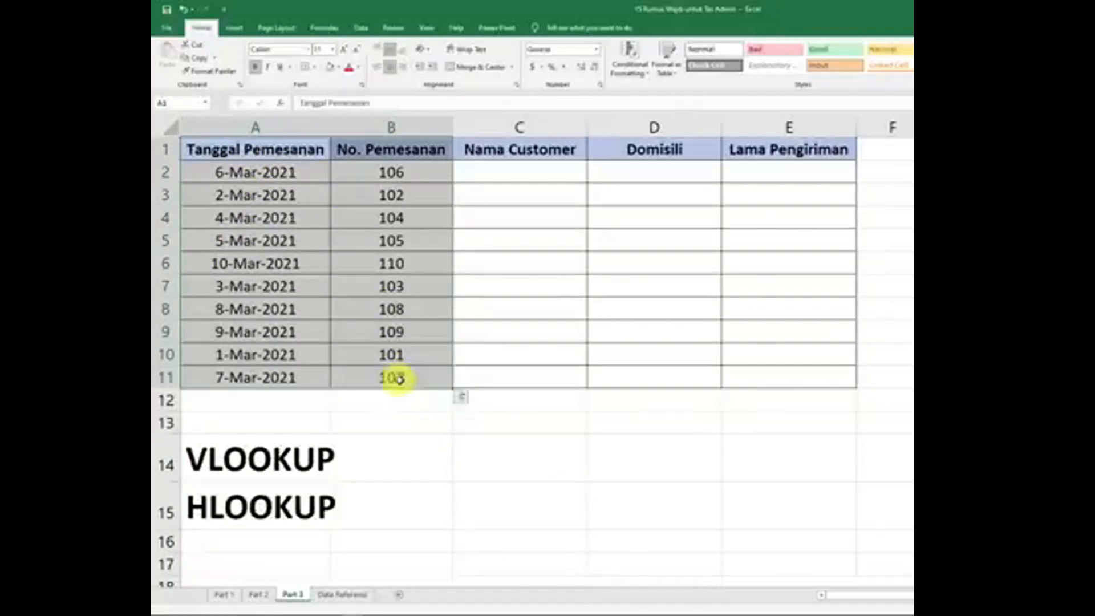
left_click(496, 357)
left_click(521, 146)
left_click(655, 149)
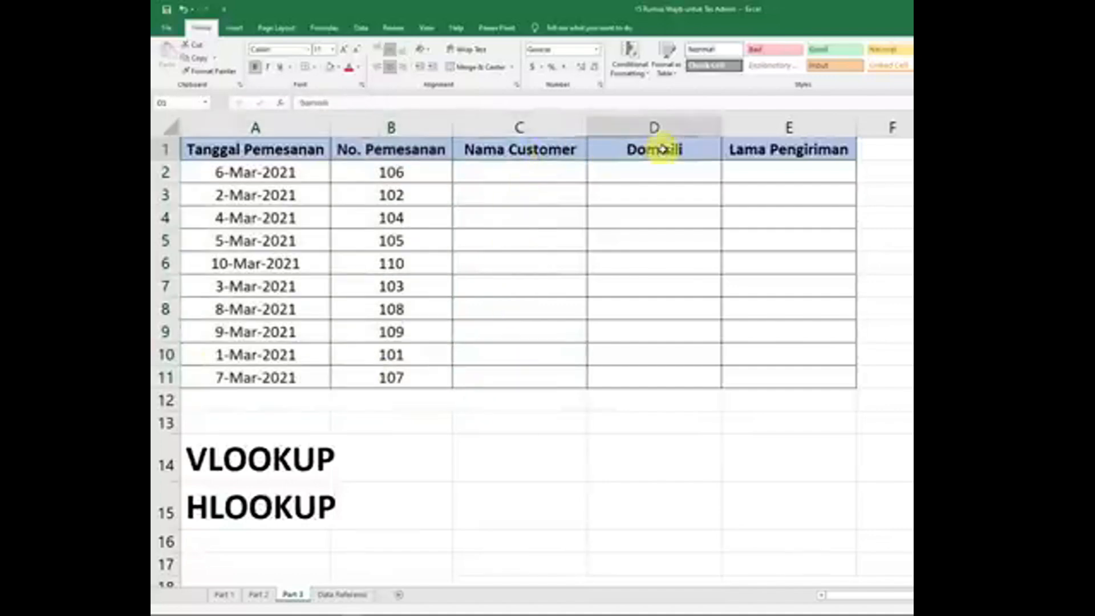
left_click(784, 151)
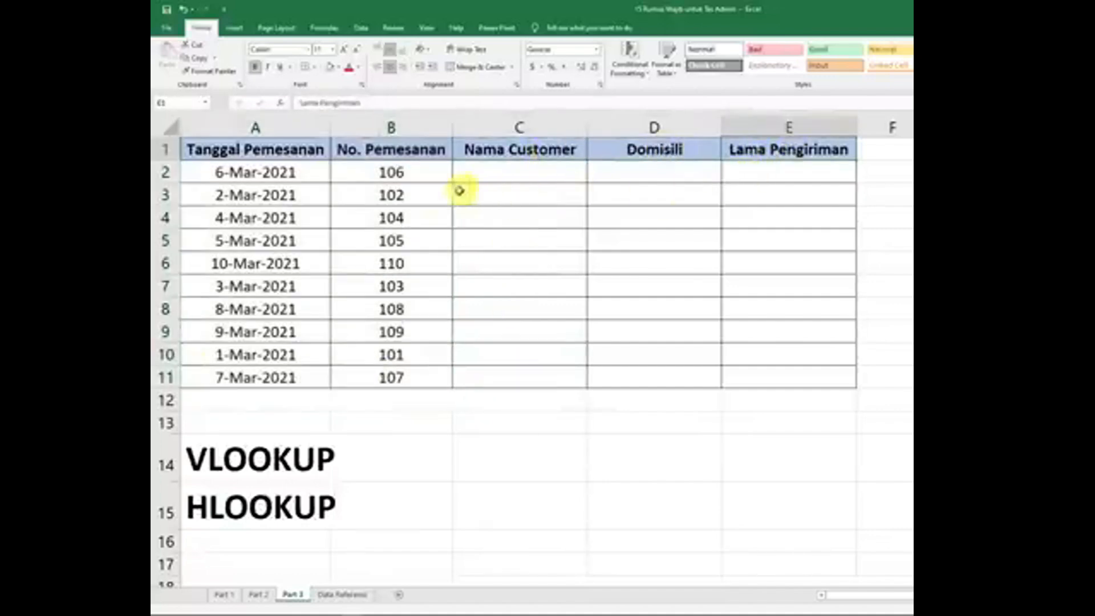
left_click(403, 160)
left_click_drag(403, 160, 405, 371)
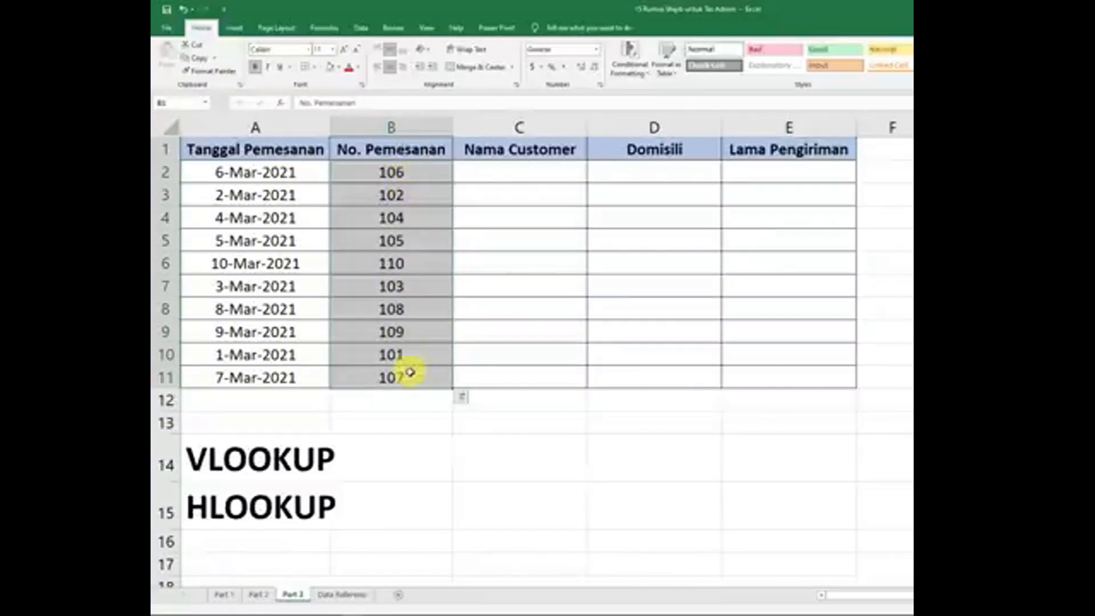
left_click_drag(518, 176, 787, 377)
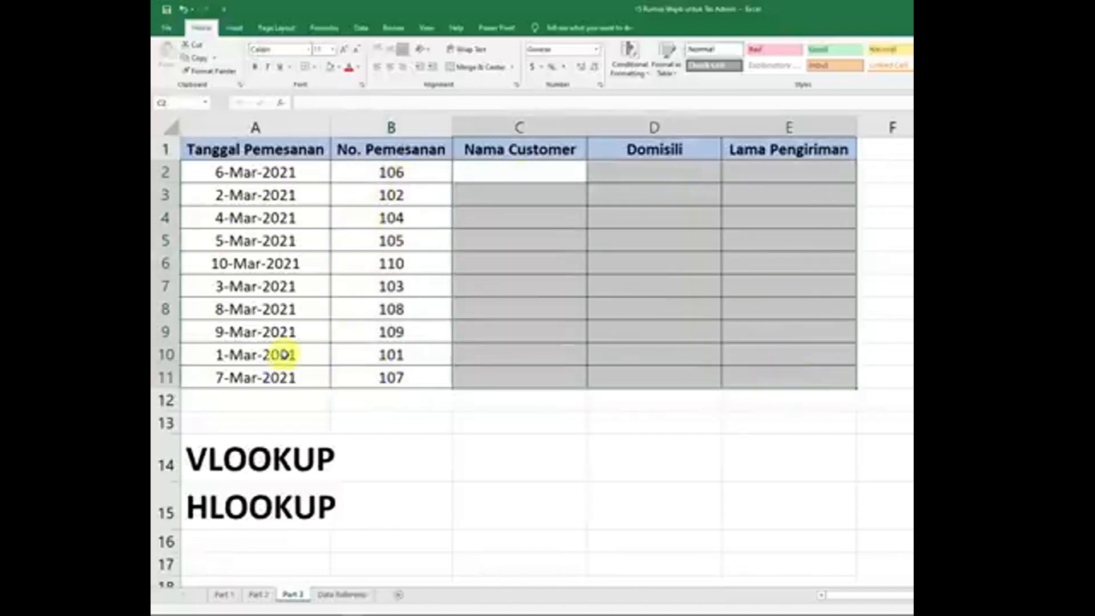
Step: Examine the customer table A1:D11 and the city delivery time table A14:E15 on the Data Referensi sheet
left_click(340, 596)
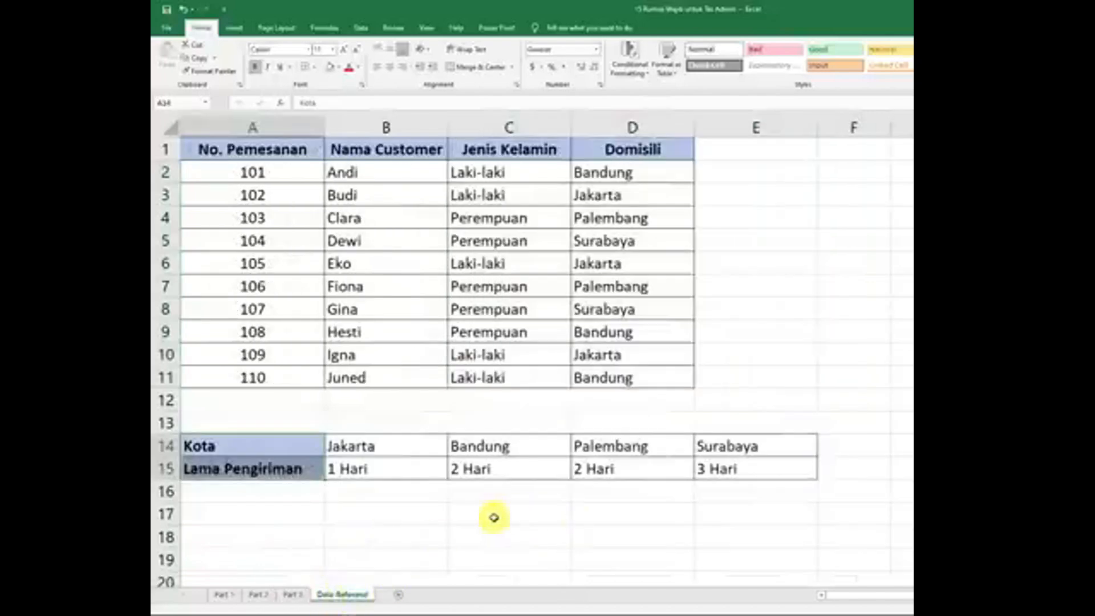
left_click_drag(281, 150, 636, 377)
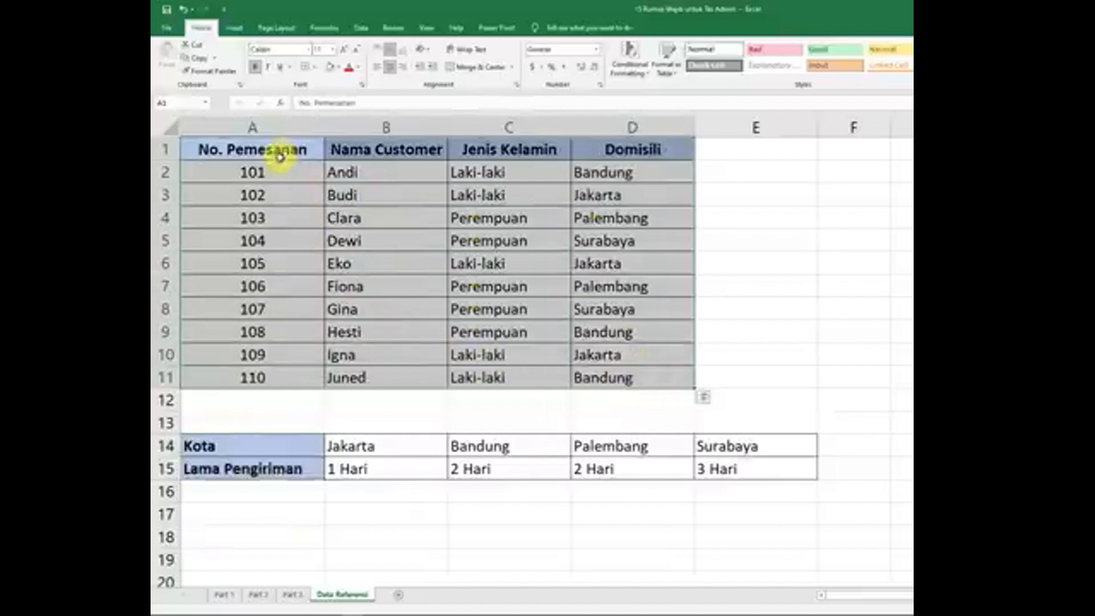
left_click(395, 216)
left_click_drag(294, 170, 294, 373)
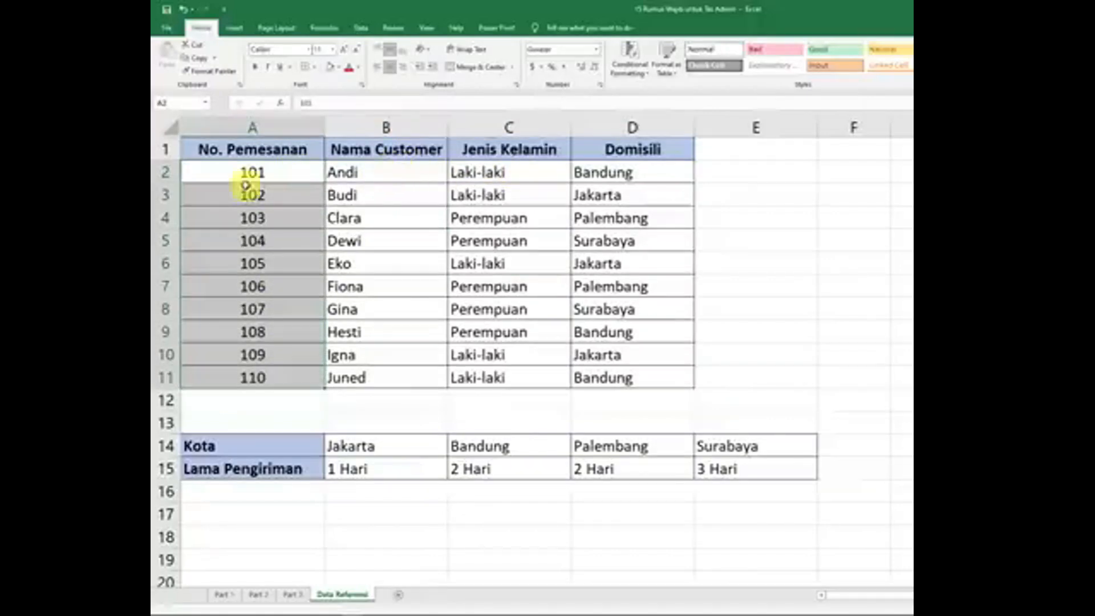
left_click(267, 174)
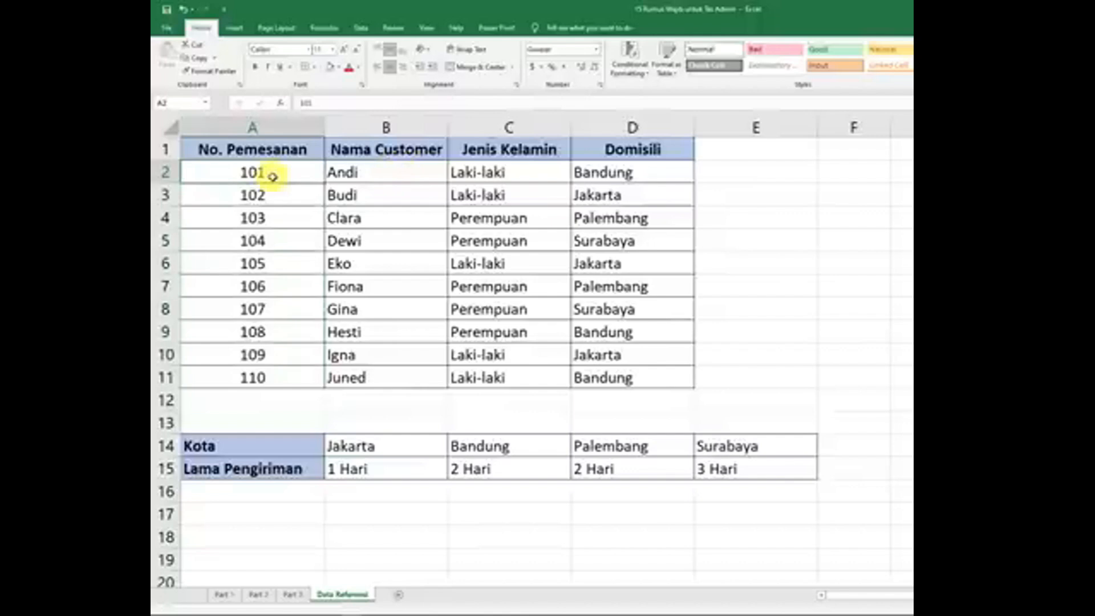
left_click(373, 173)
left_click(618, 171)
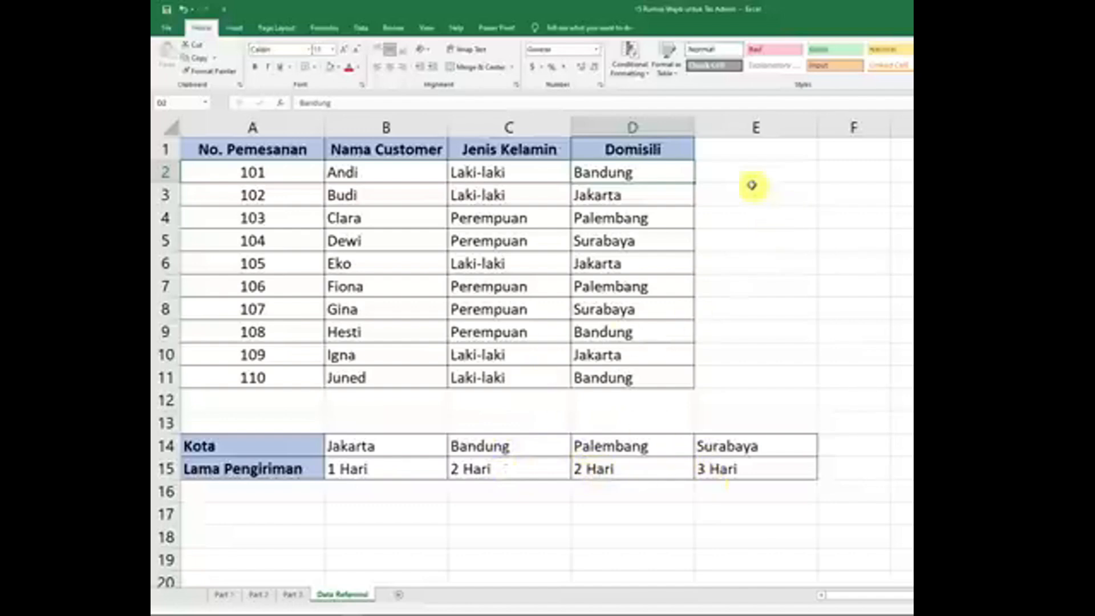
left_click_drag(227, 147, 657, 368)
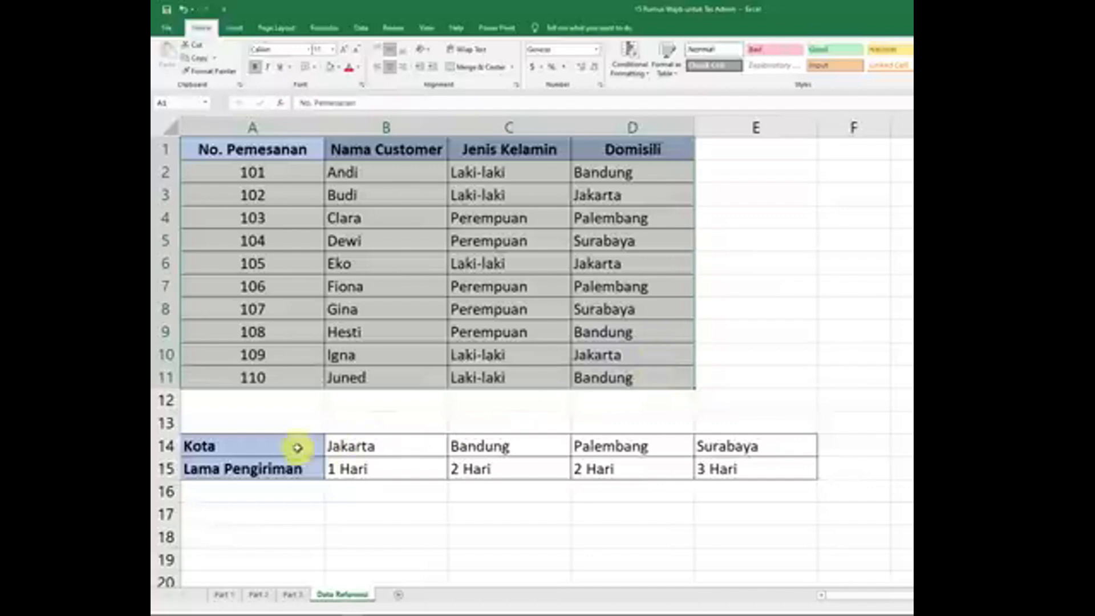
left_click_drag(291, 446, 706, 469)
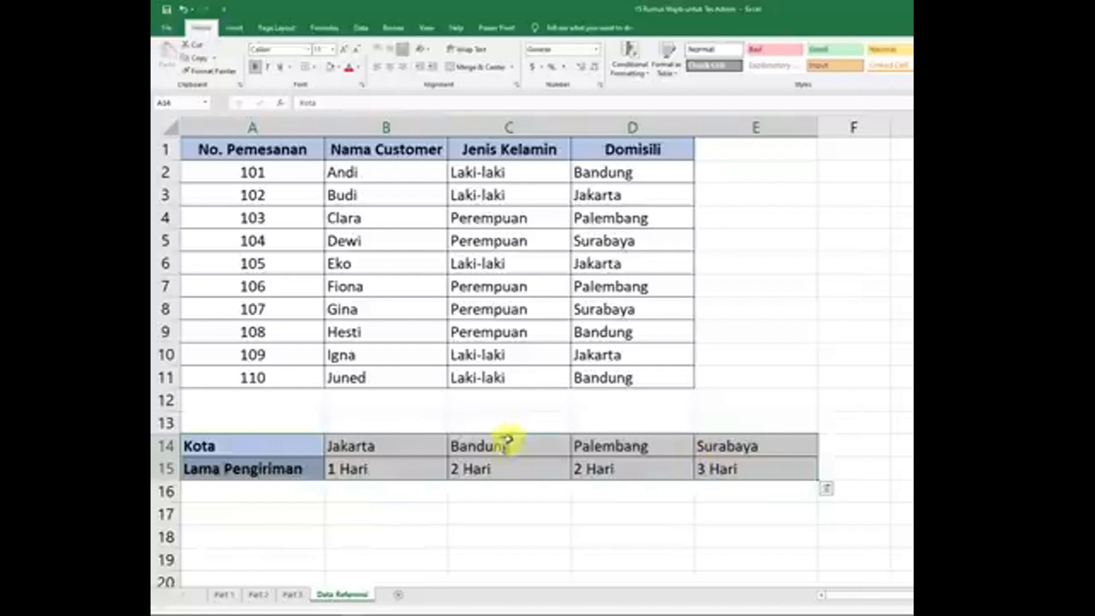
Step: Check the empty Nama Customer cell C2 on Part 3 against the source range A1:D11 on Data Referensi
left_click(292, 596)
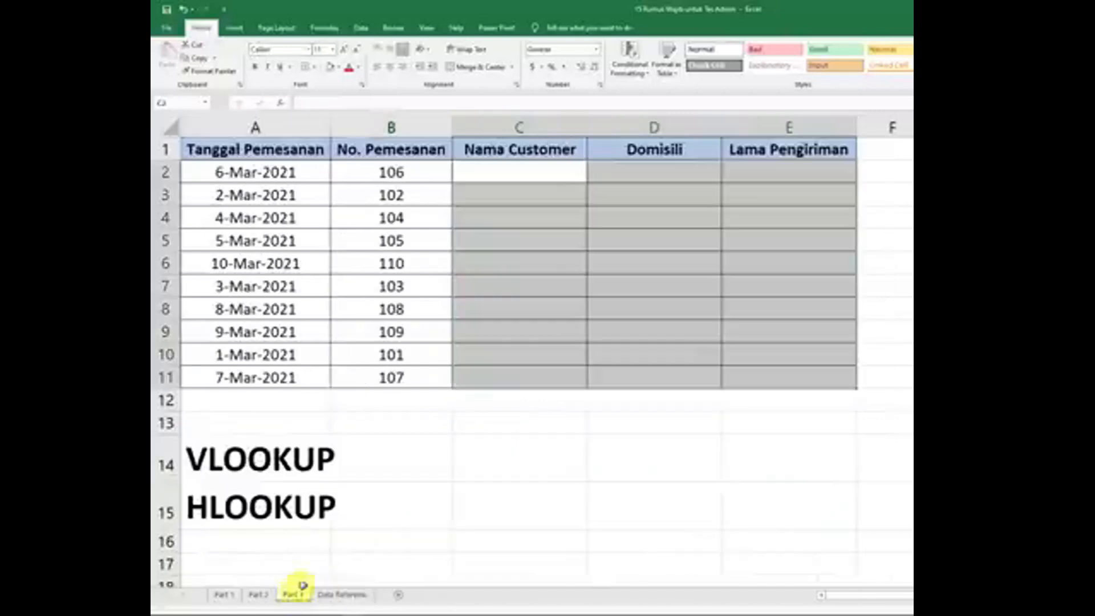
left_click(572, 447)
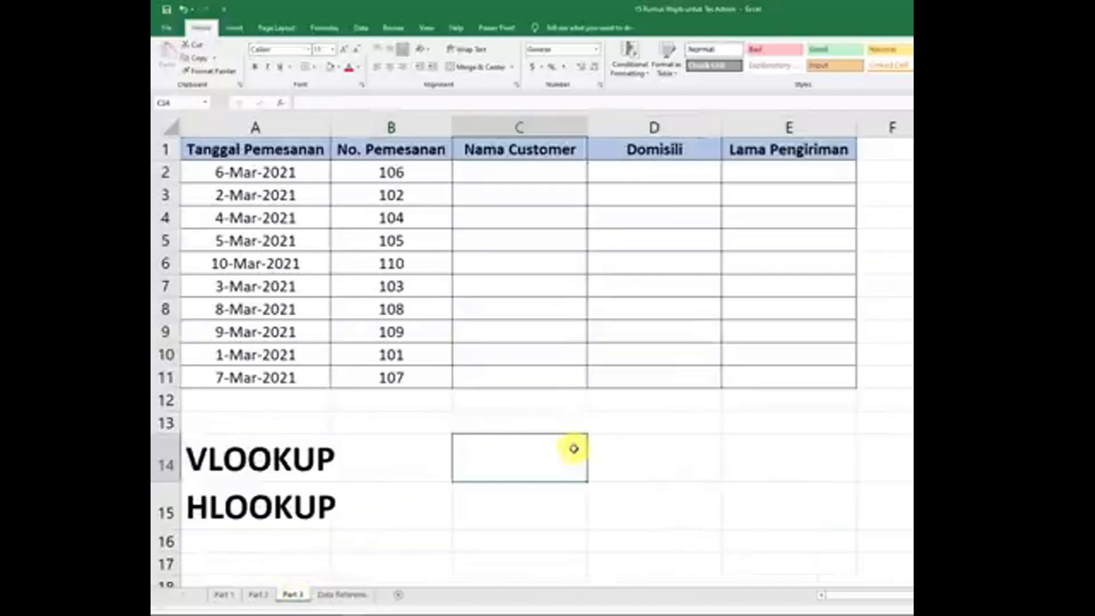
left_click(512, 178)
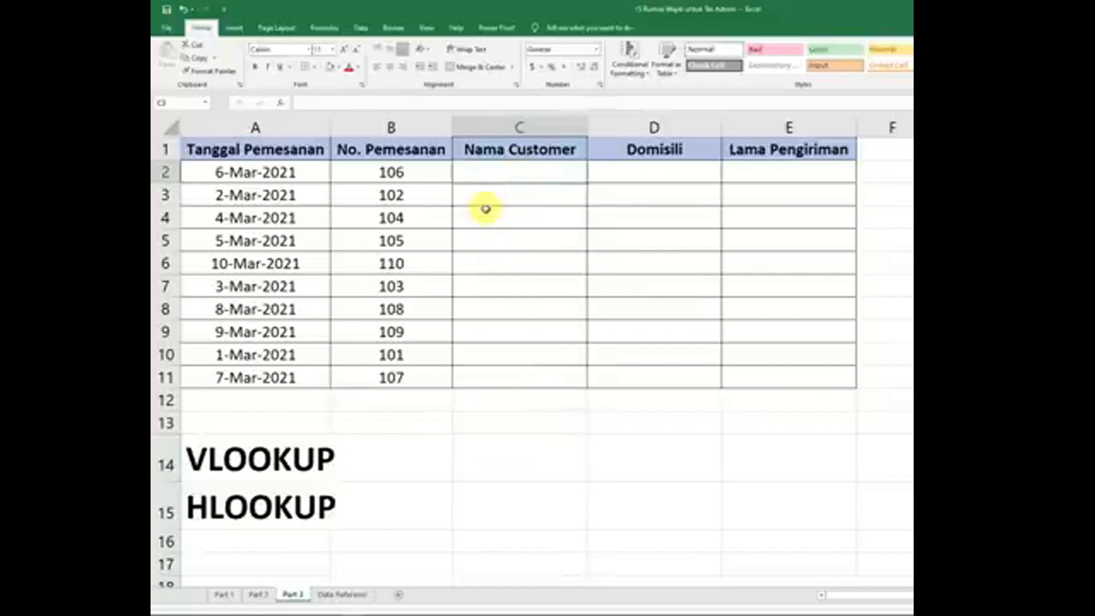
left_click(349, 596)
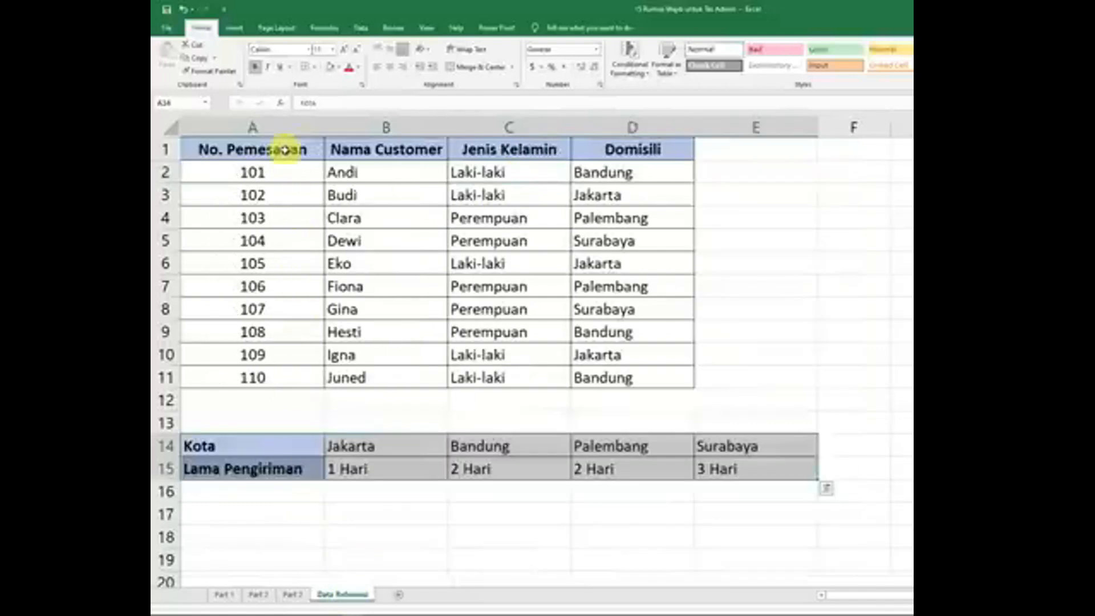
left_click_drag(286, 152, 623, 371)
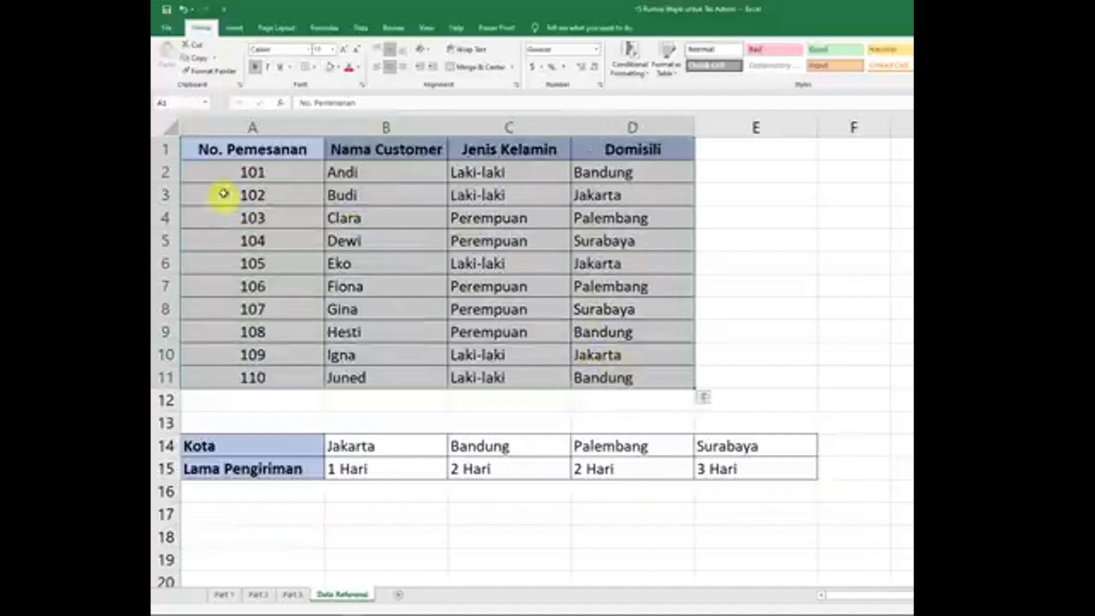
Step: Enter =VLOOKUP(B2,'Data Referensi'!A1:D11,2,0) in the first Nama Customer cell, C2, on the Part 3 sheet
left_click_drag(252, 166, 260, 378)
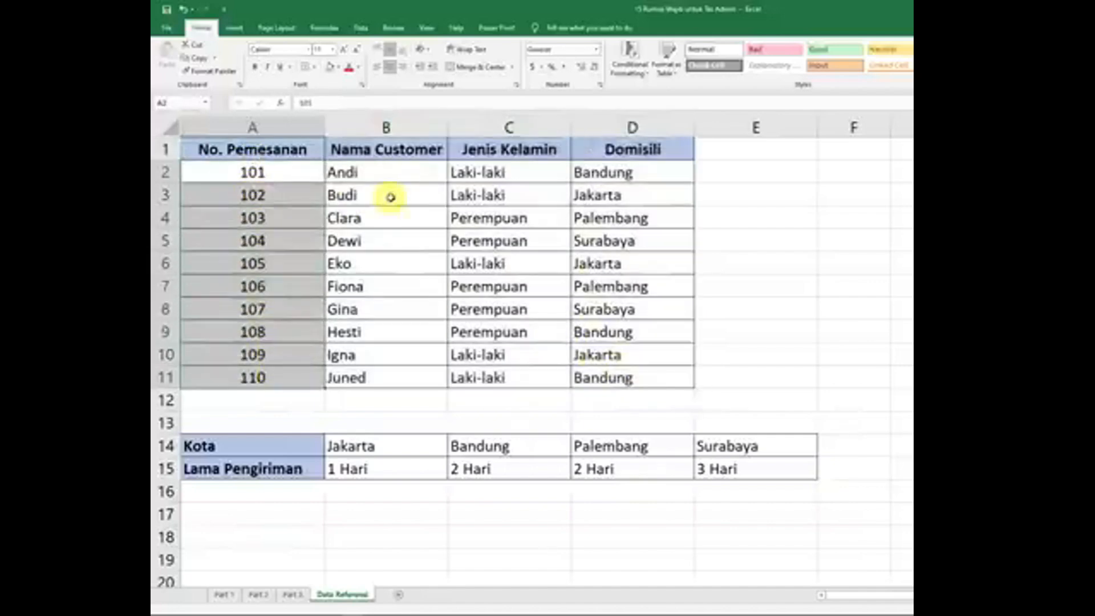
left_click(293, 596)
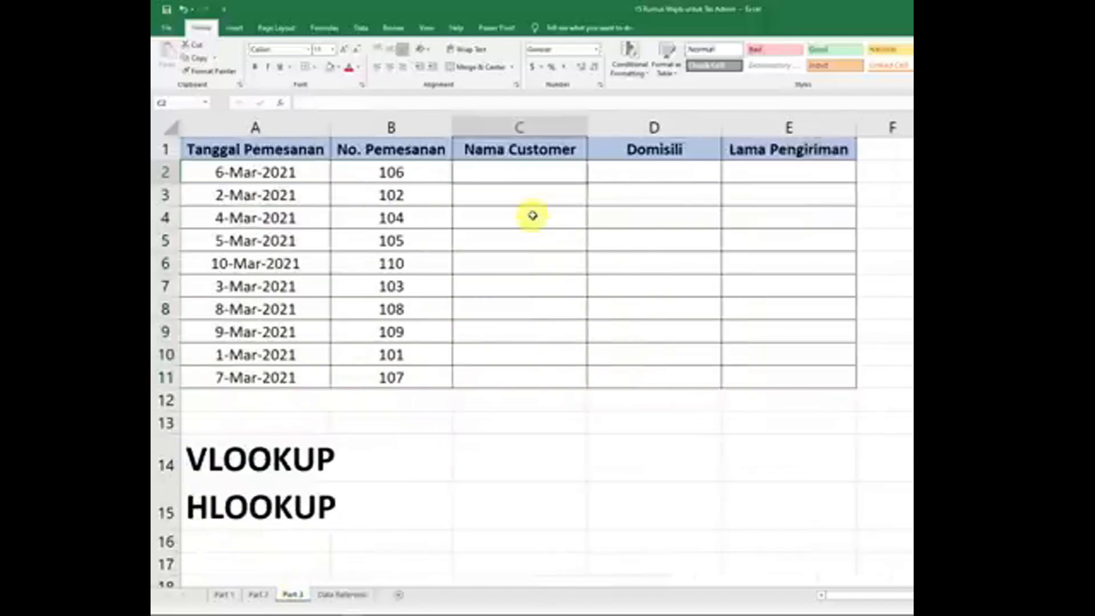
type("=vlookup(")
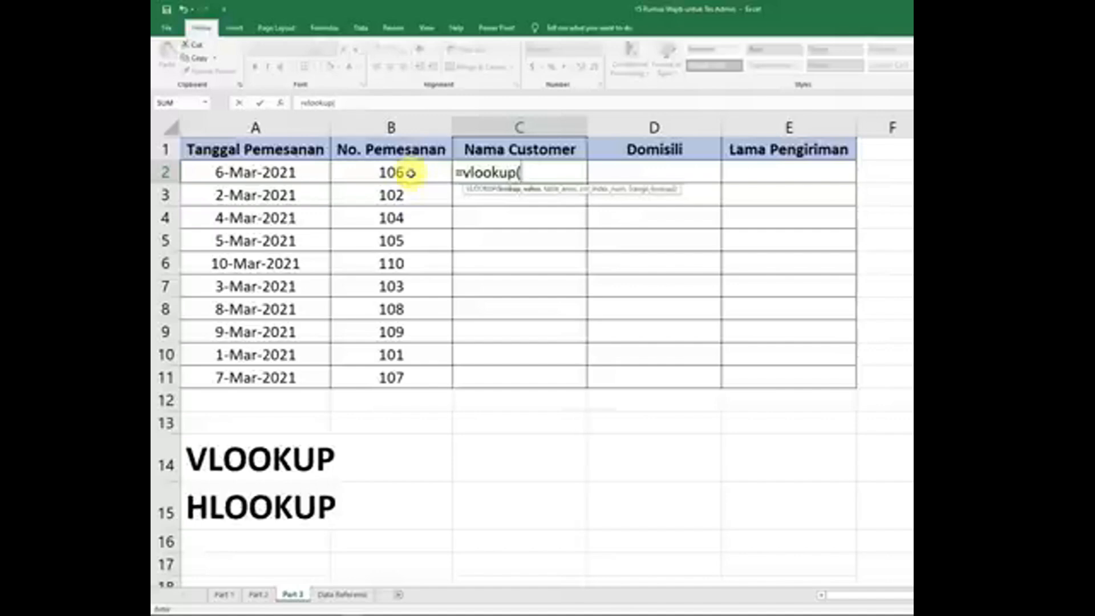
left_click(410, 172)
type(",")
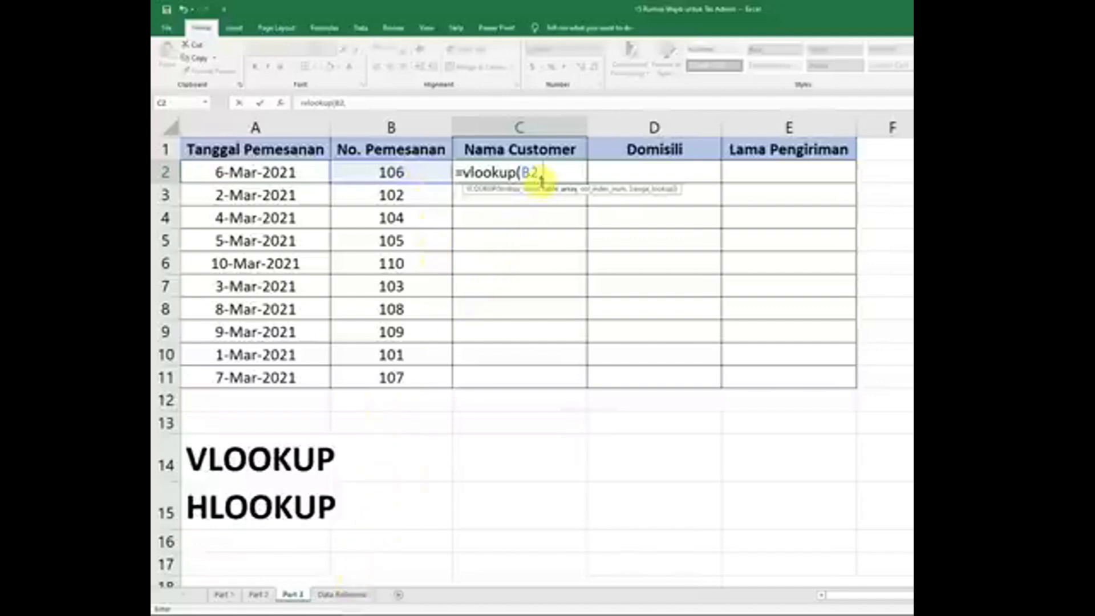
left_click(349, 596)
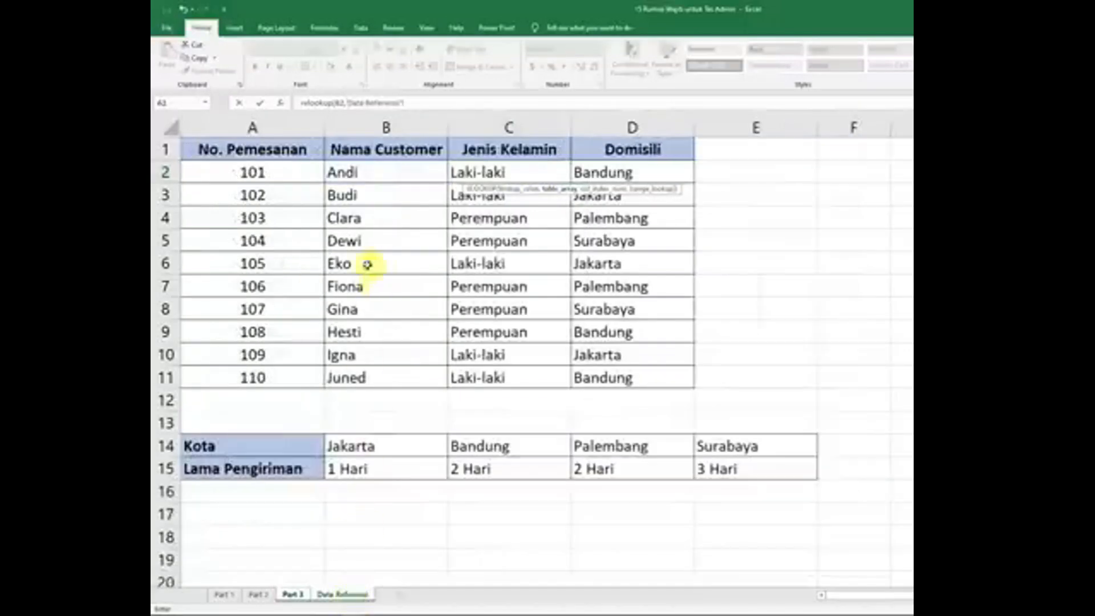
left_click(279, 157)
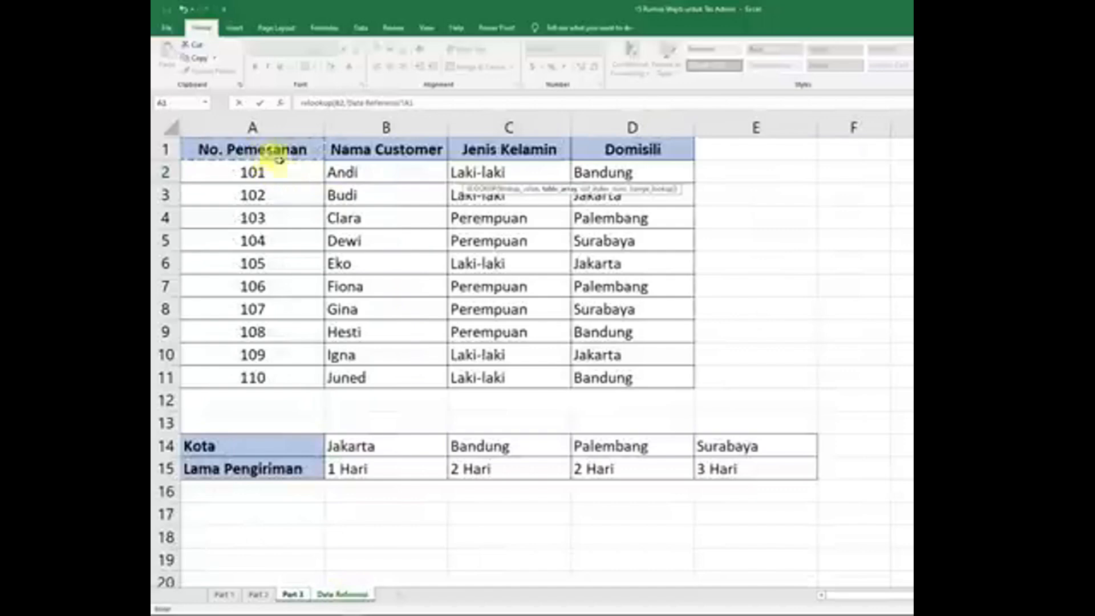
left_click_drag(279, 157, 605, 376)
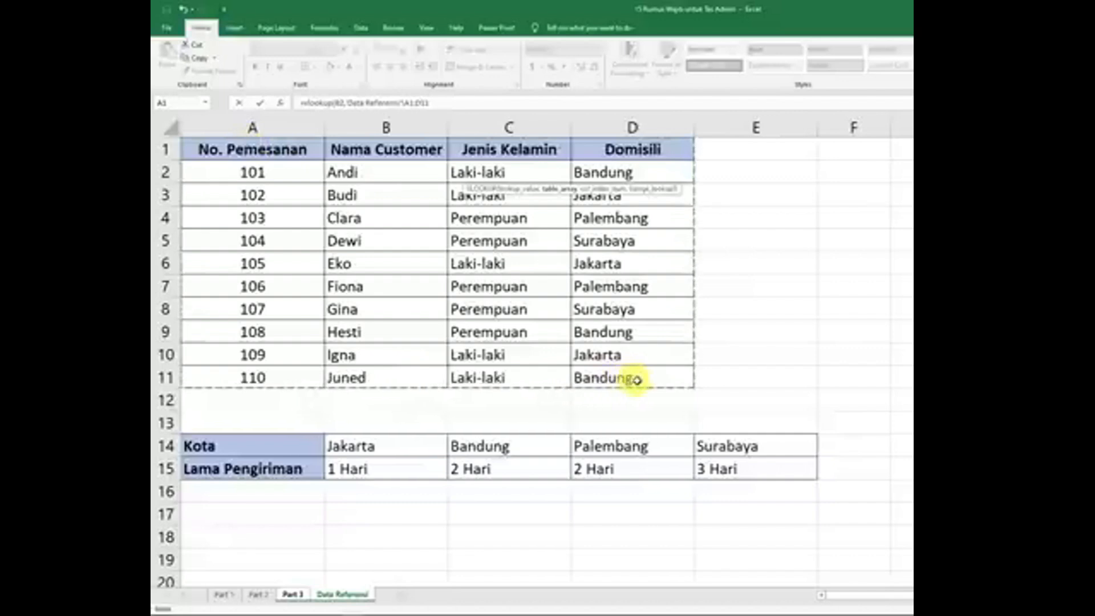
type(",2")
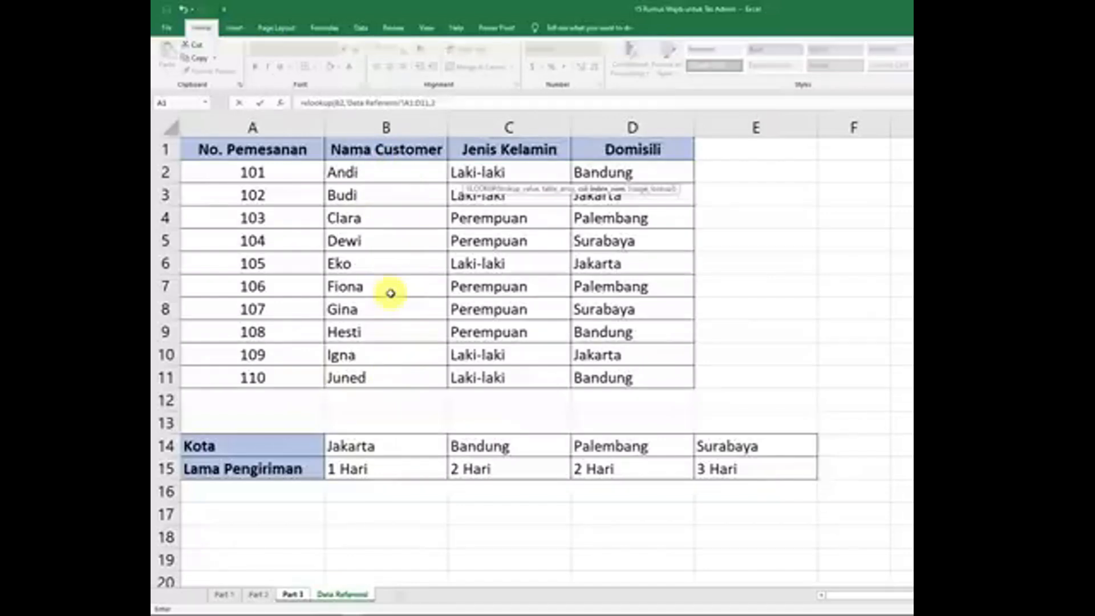
type(",")
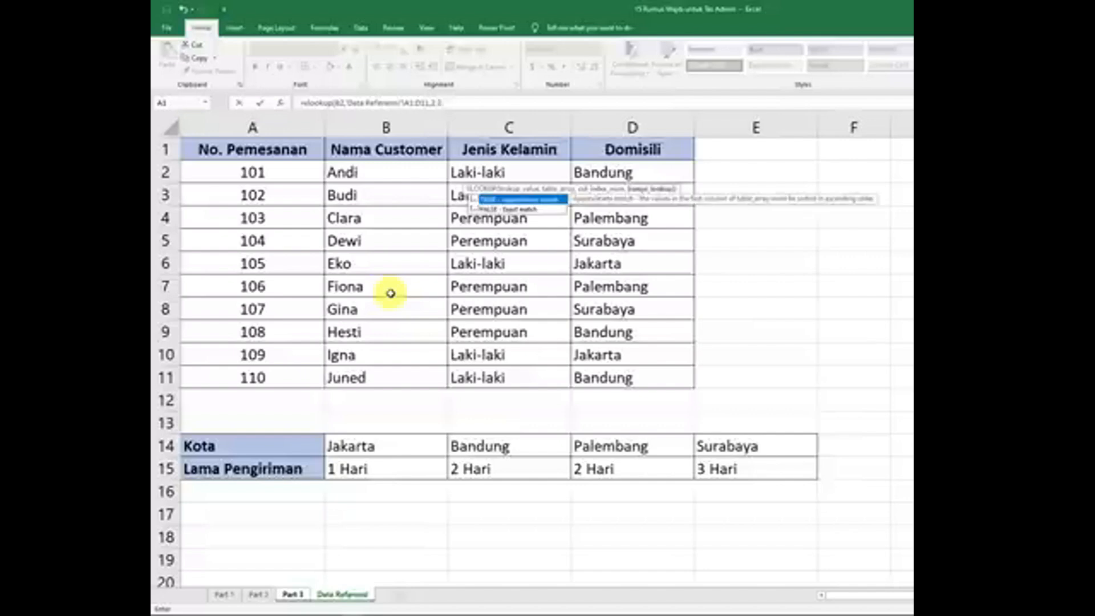
type("0)")
key("Return")
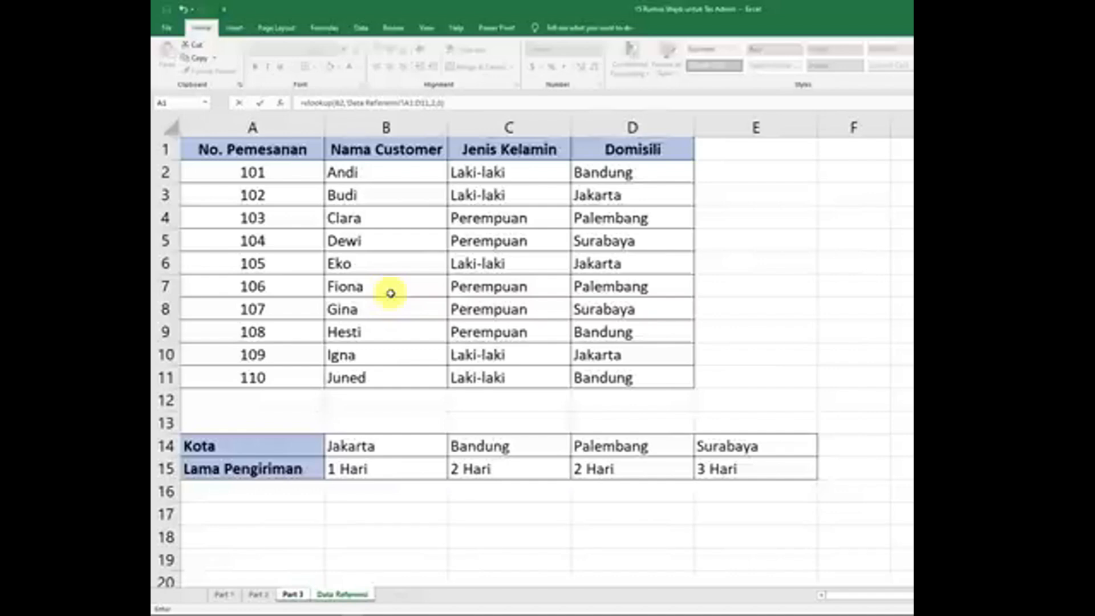
key("Return")
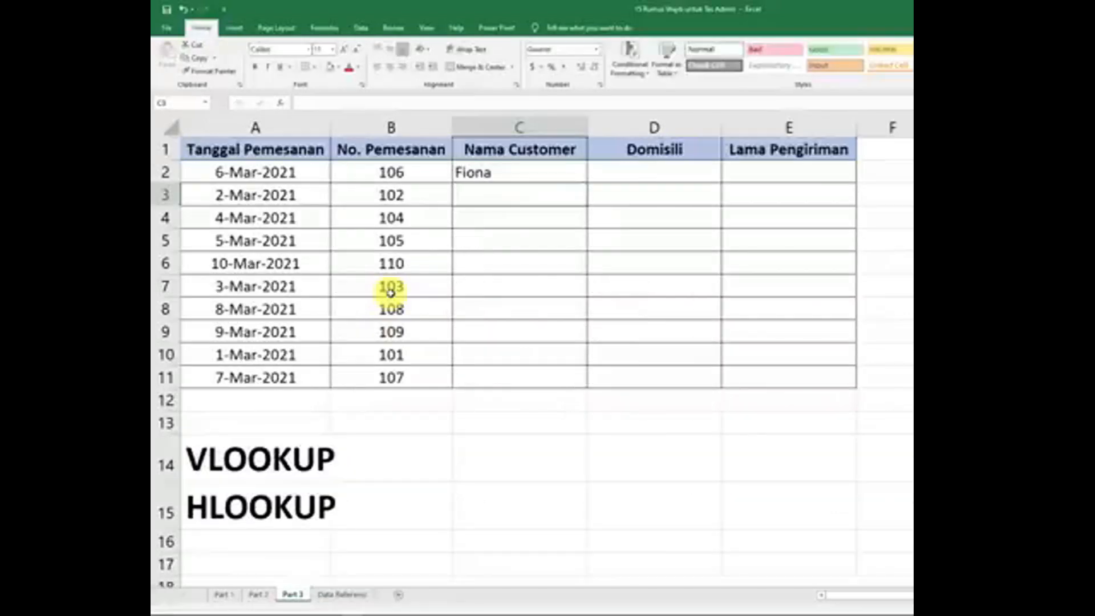
Step: Compare the order number in B2 with the customer name in C2 and clear the formula from C2
left_click(409, 171)
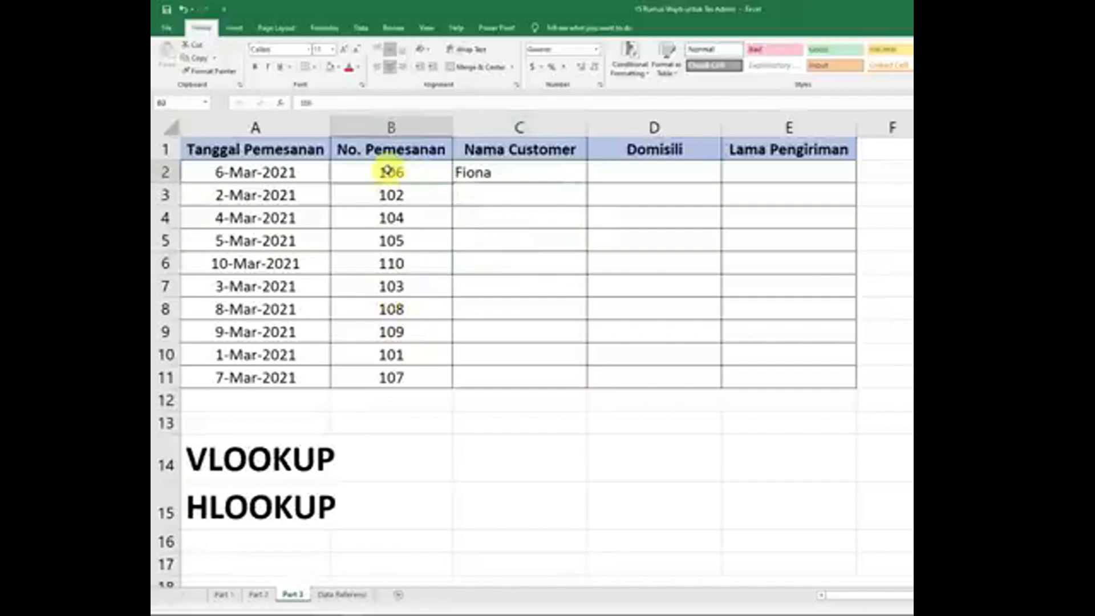
left_click(505, 178)
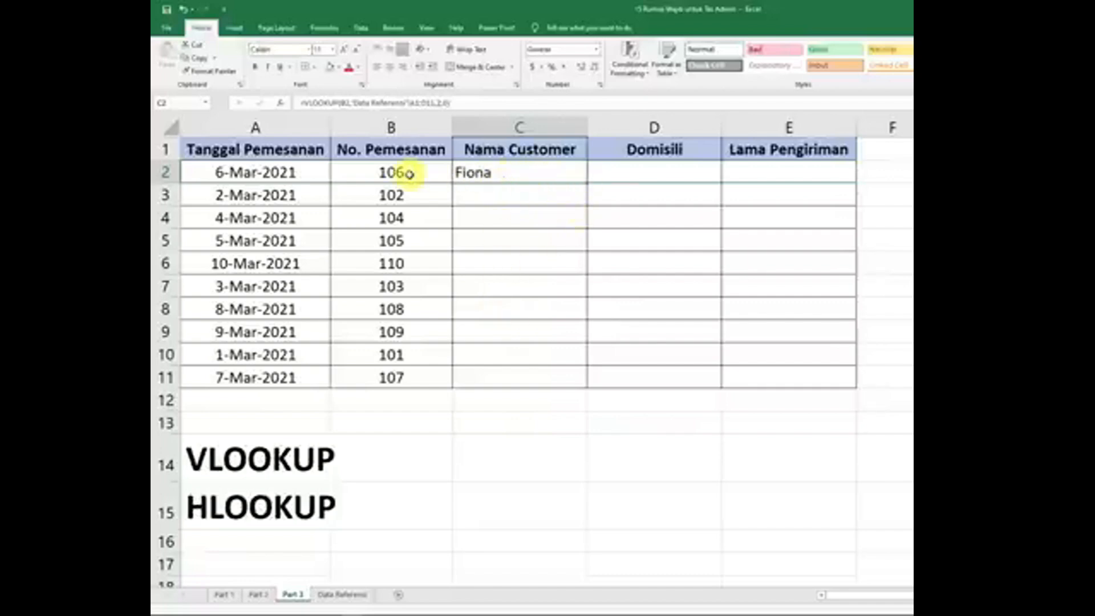
left_click(403, 172)
left_click(486, 182)
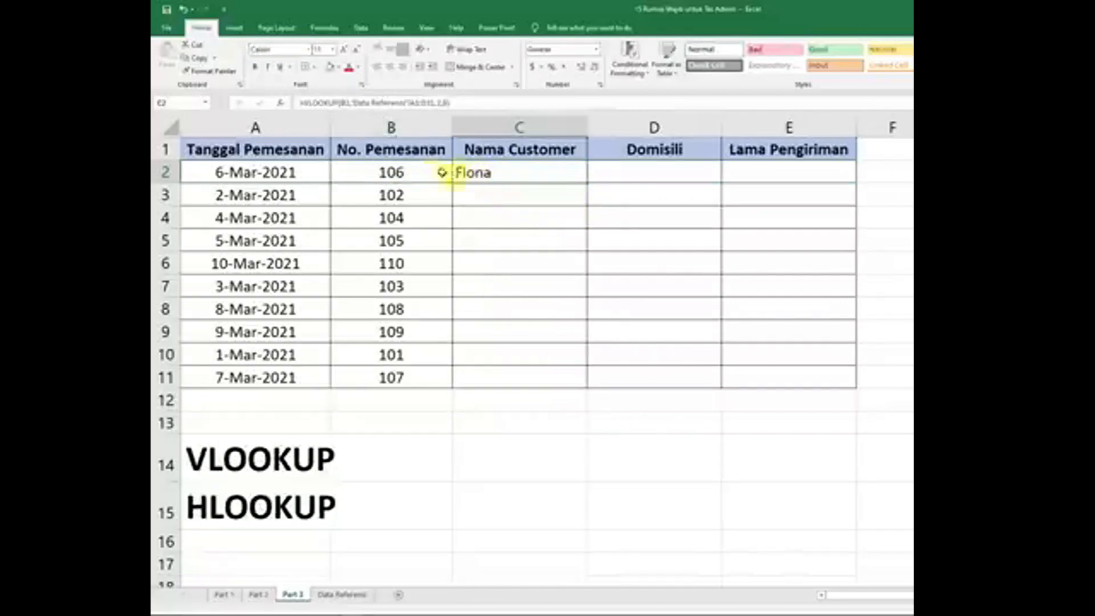
key("Delete")
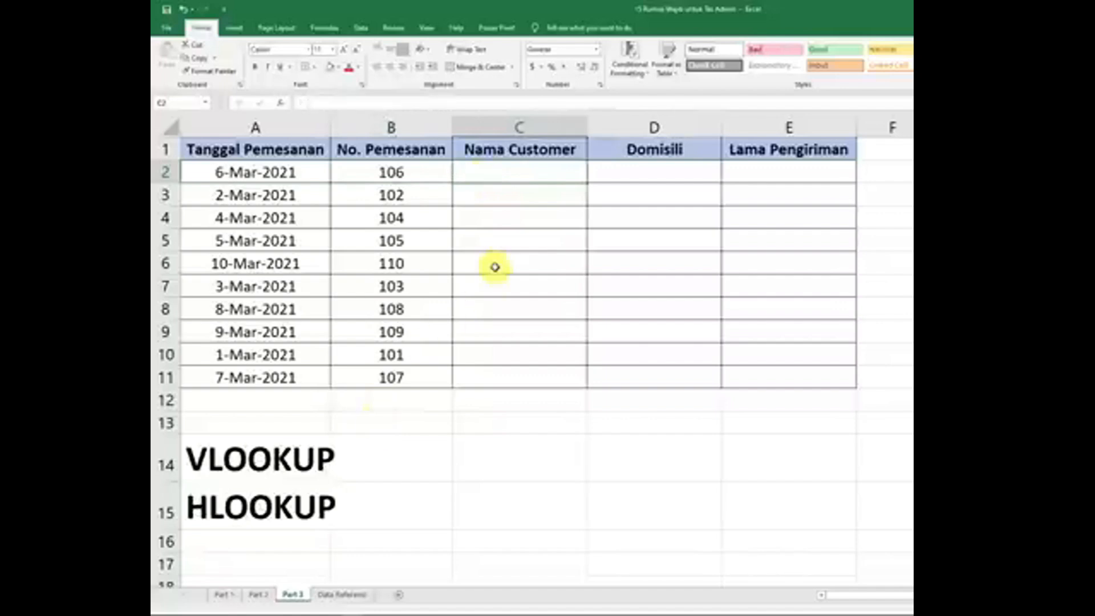
Step: Enter =VLOOKUP(B2,'Data Referensi'!$A$1:$D$11,2,0) in C2, with the table range locked as an absolute reference
type("=vloo")
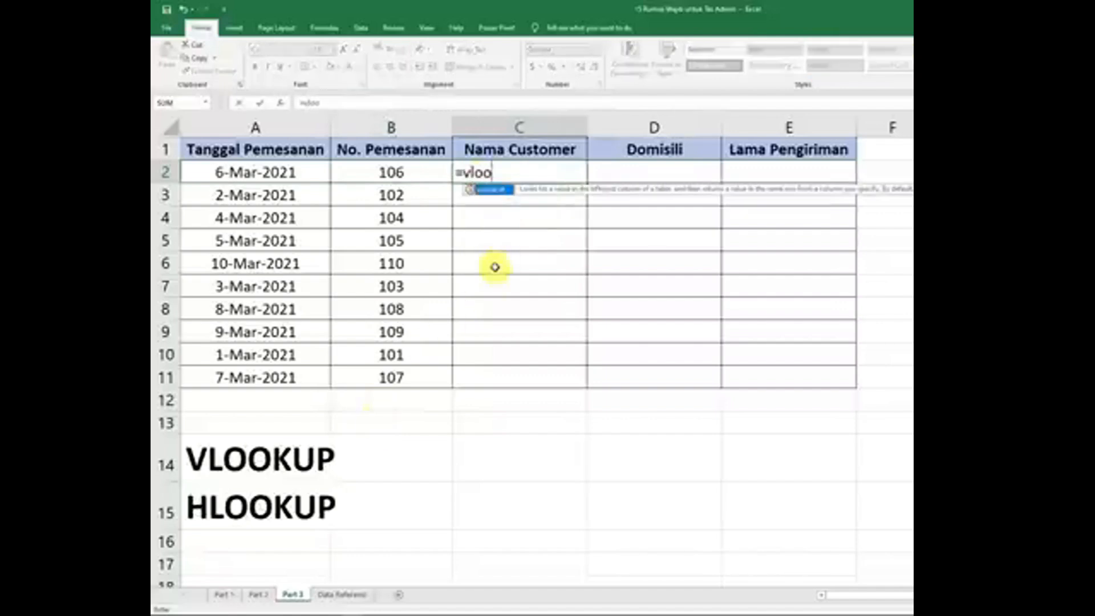
type("kup(")
key("Left")
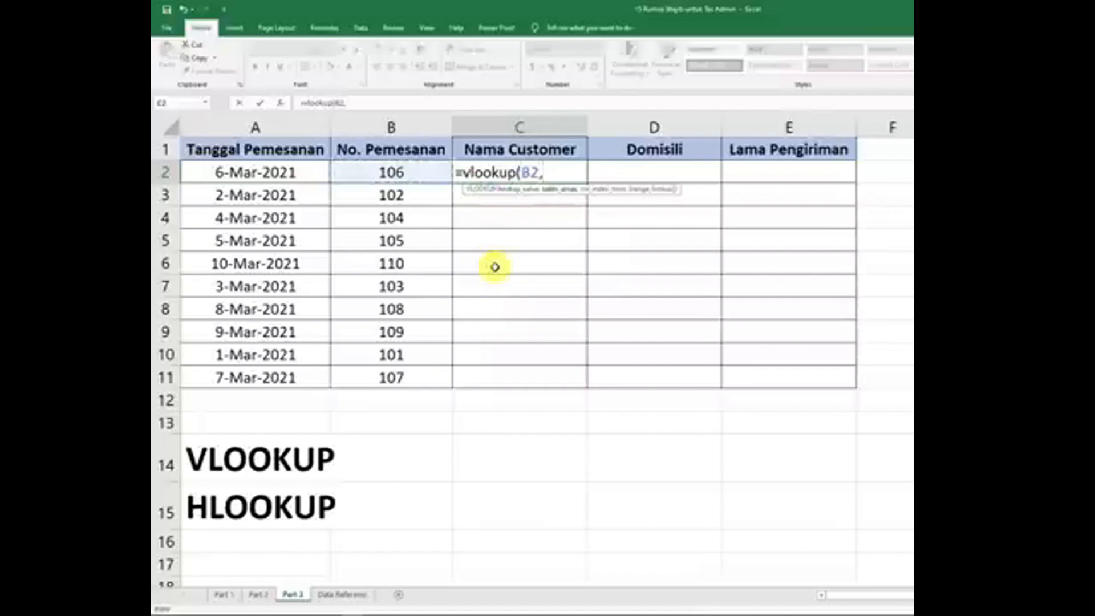
left_click(349, 596)
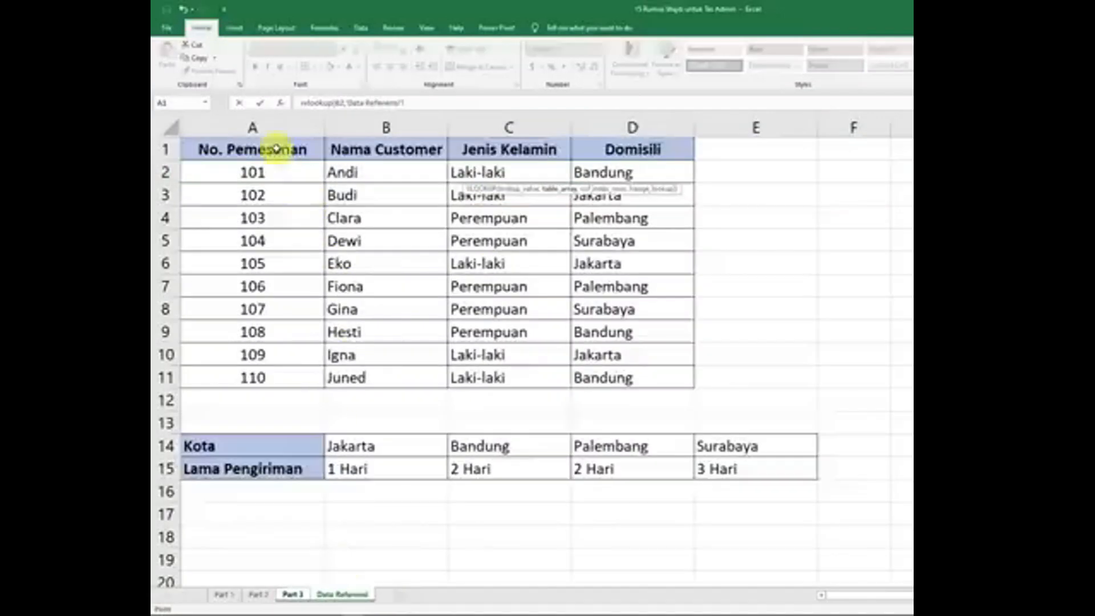
left_click_drag(281, 148, 625, 376)
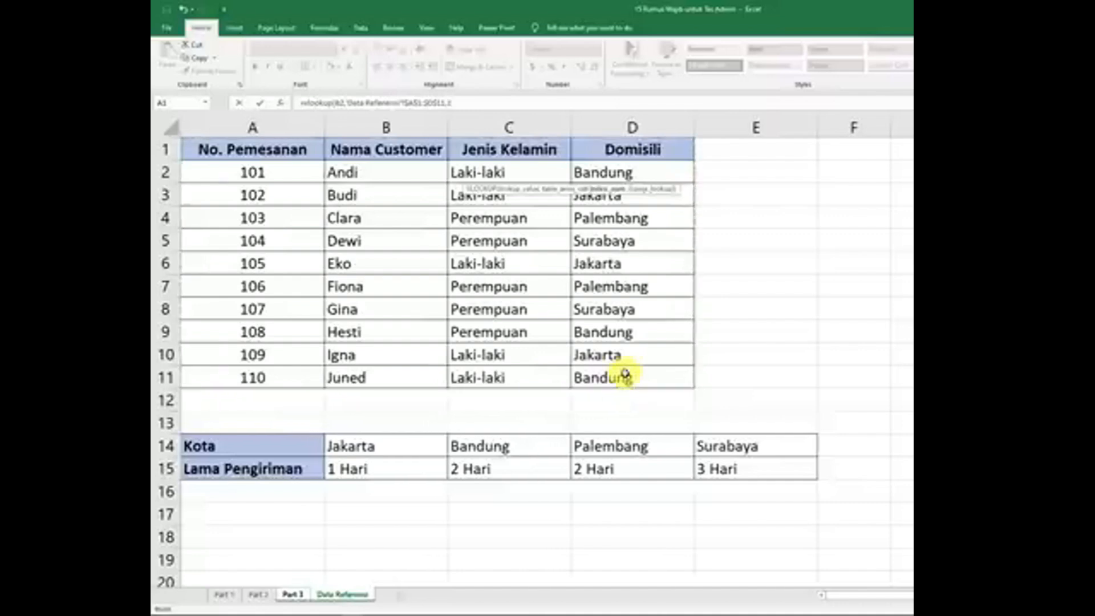
type(",")
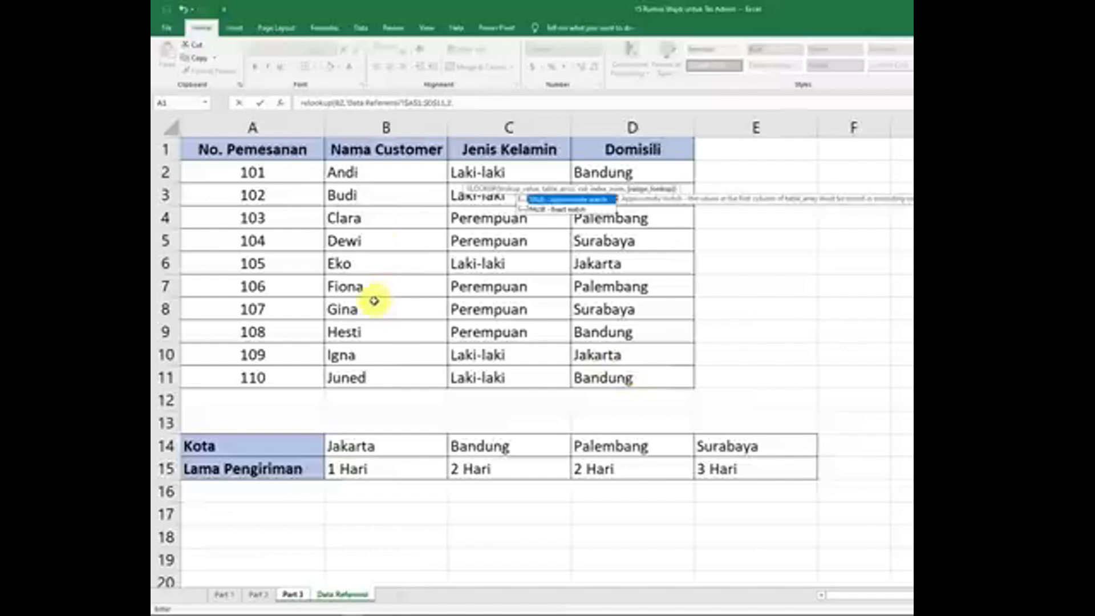
type("0)")
key("Return")
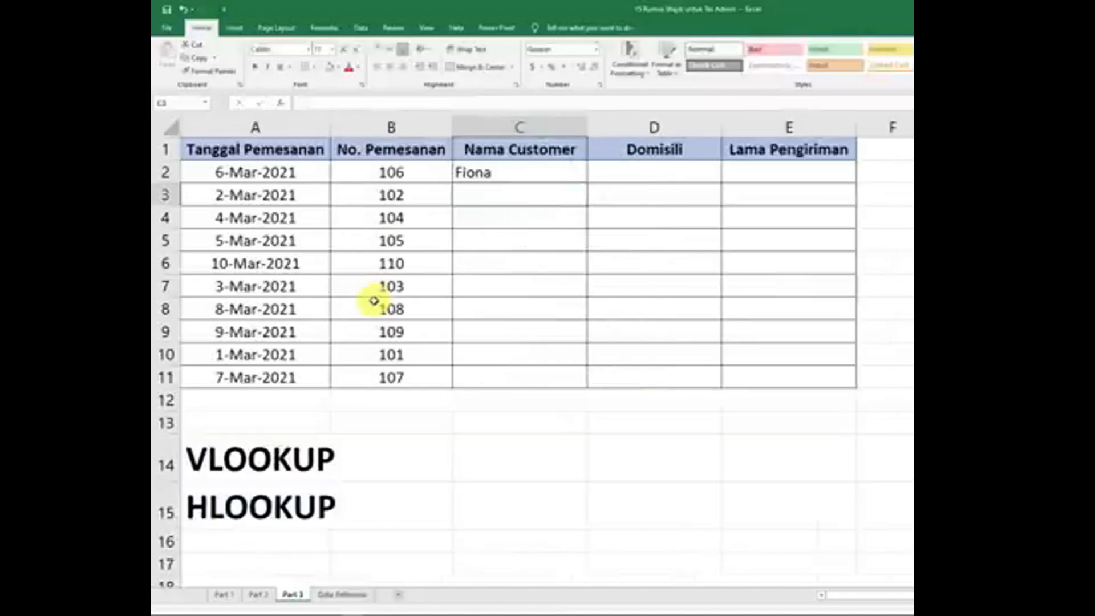
Step: Fill the C2 formula down to C11 and check the row 9 customer name against the Data Referensi table
left_click(527, 178)
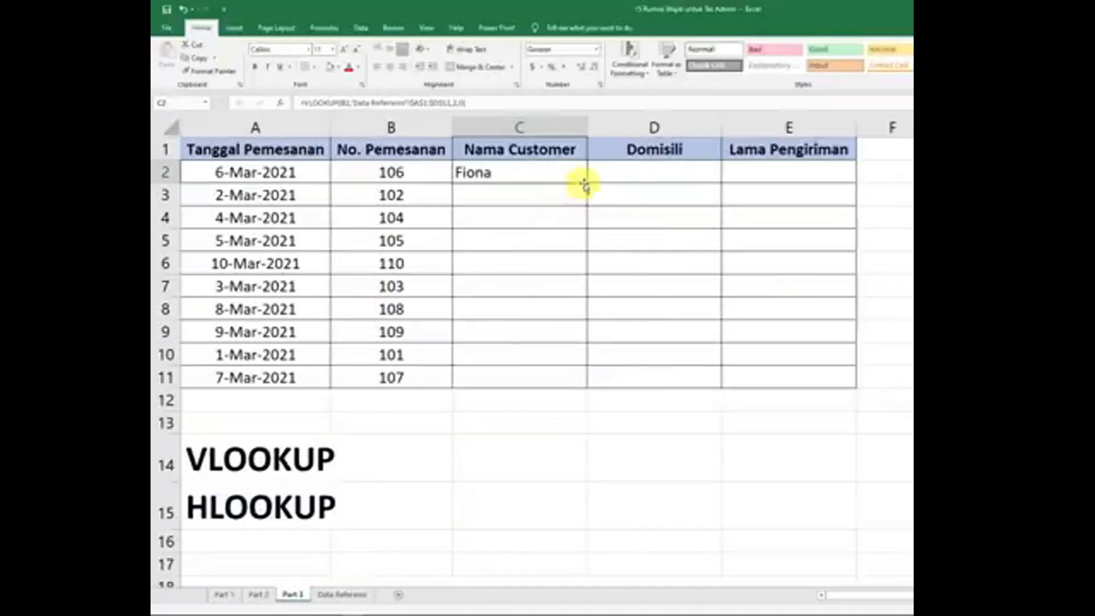
left_click_drag(586, 183, 587, 385)
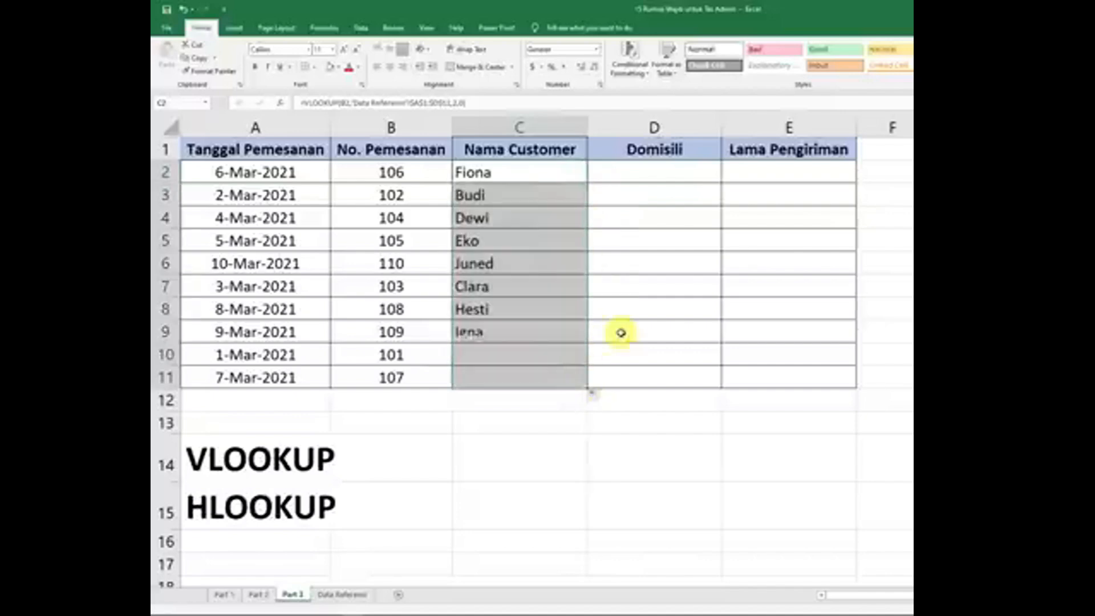
left_click(557, 241)
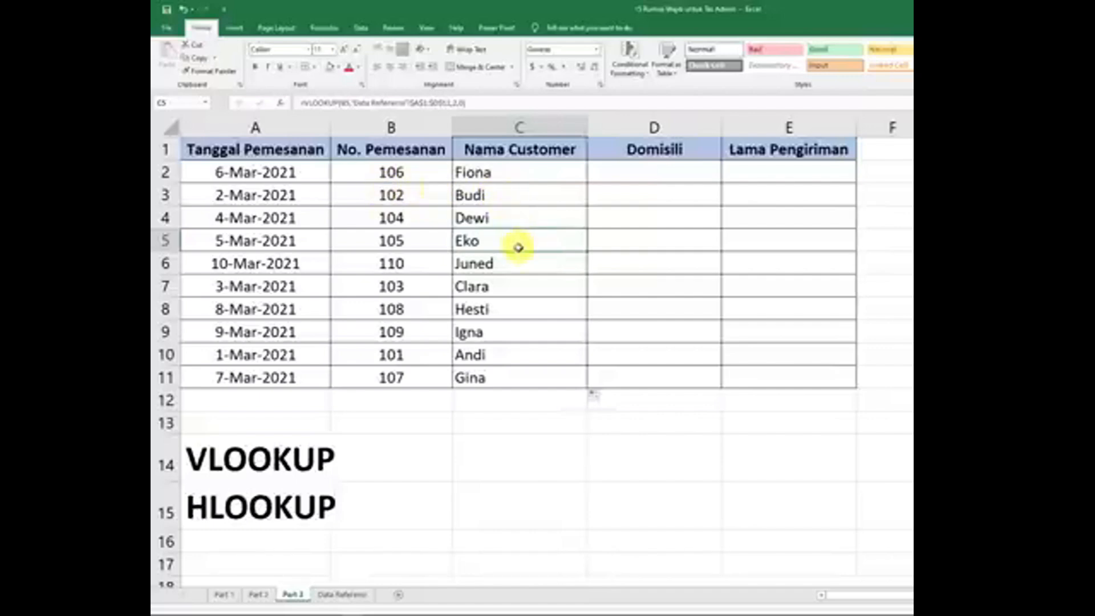
left_click(396, 333)
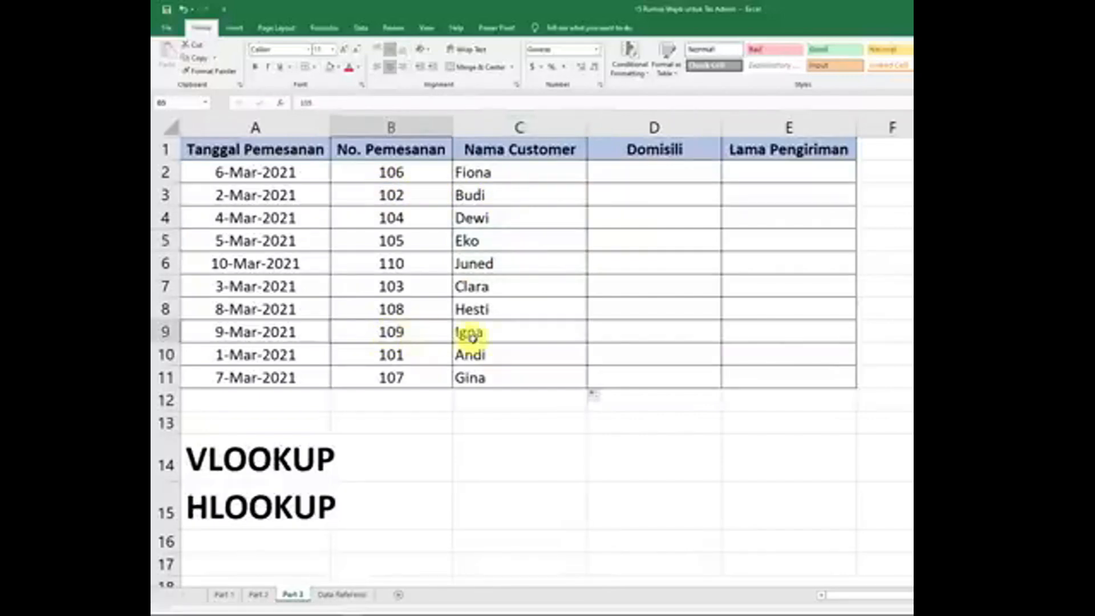
left_click(341, 594)
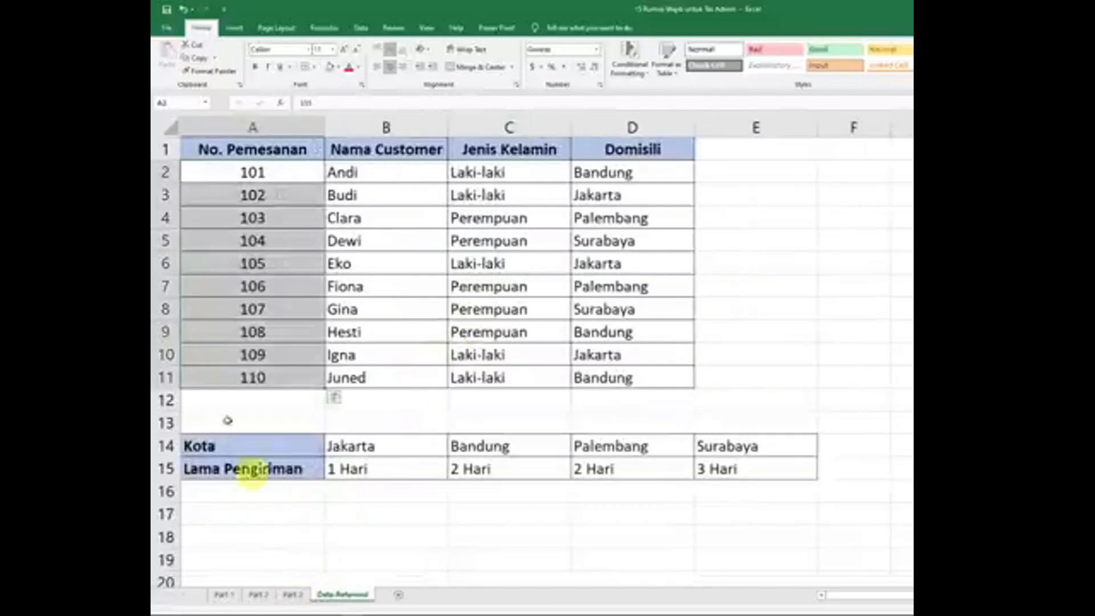
left_click(255, 355)
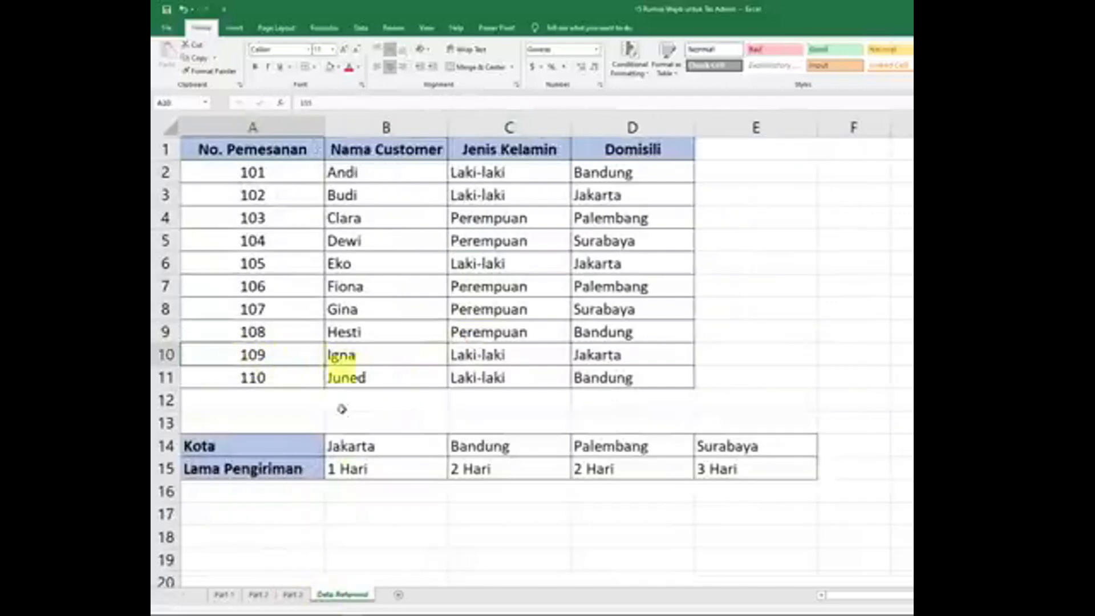
left_click(292, 594)
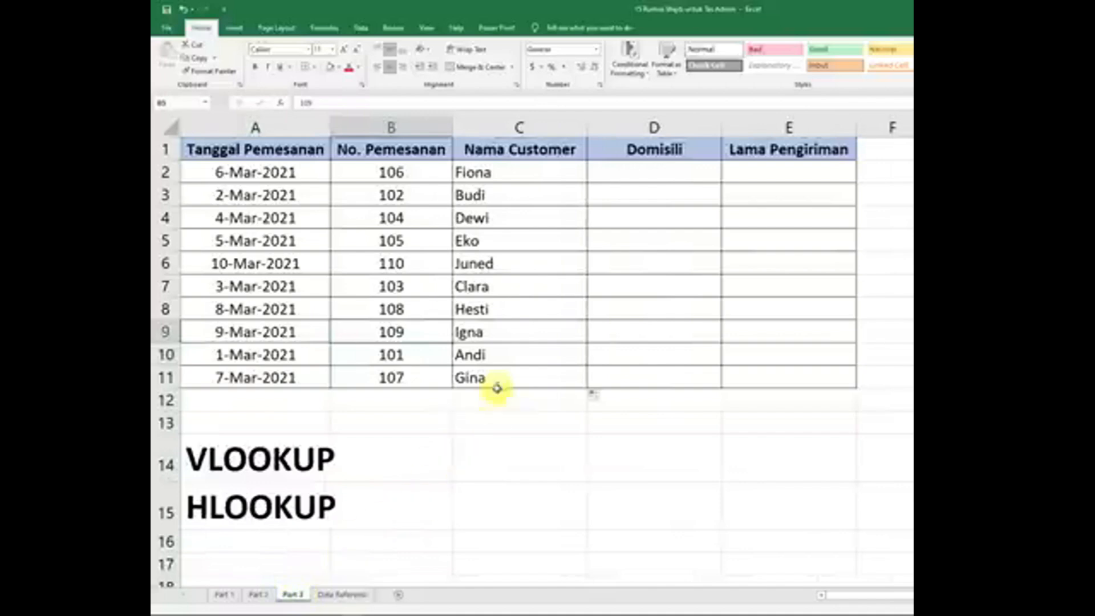
left_click(504, 351)
Step: Review the Domisili column and the full A1:D11 order table on the Data Referensi sheet
left_click(621, 178)
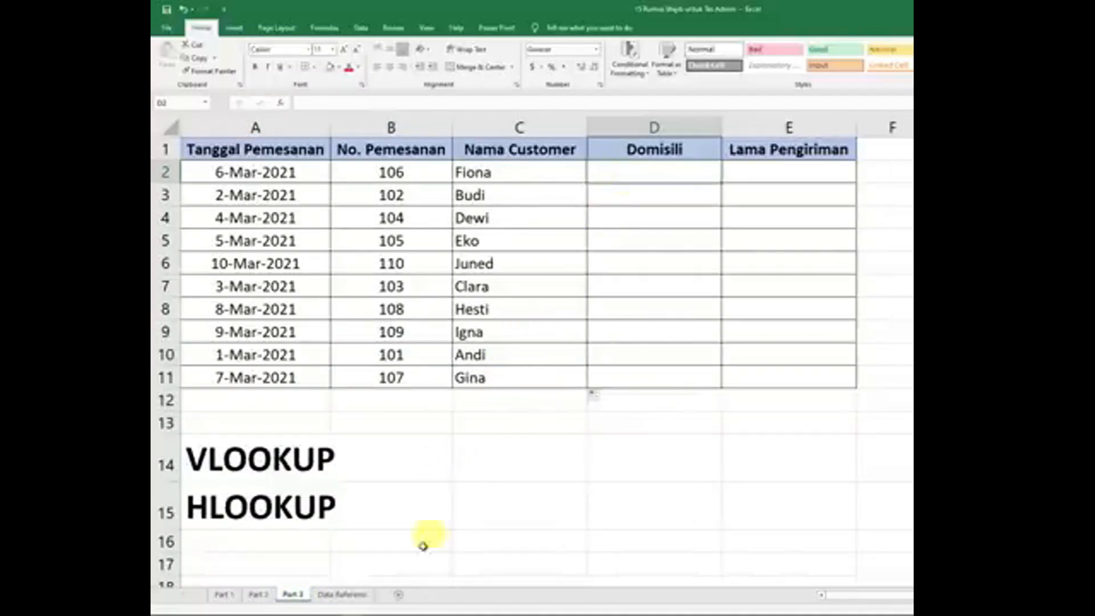
left_click(344, 594)
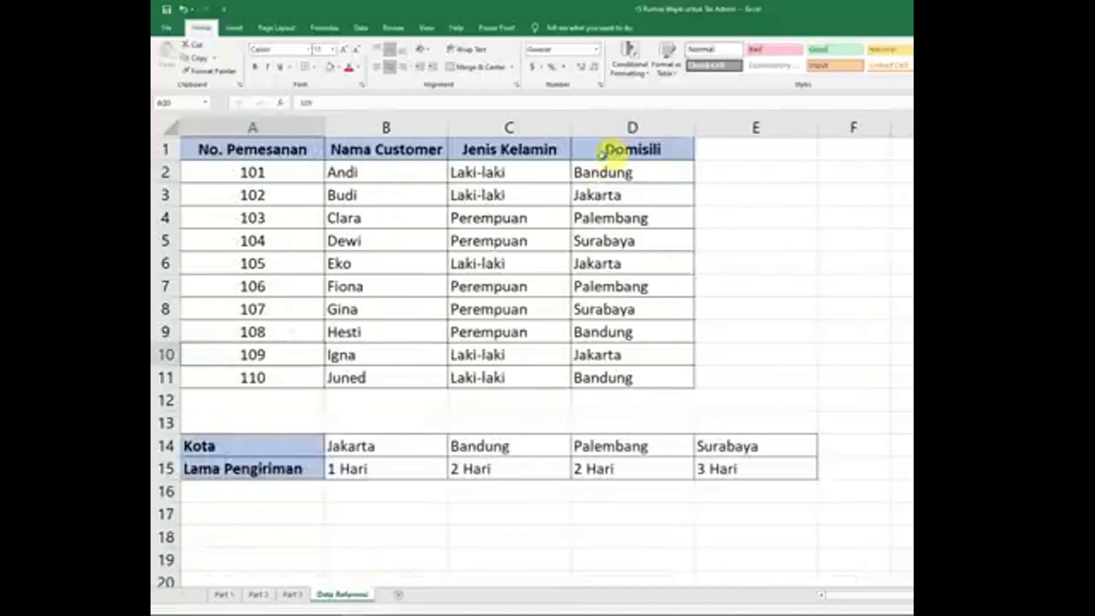
left_click_drag(305, 147, 628, 378)
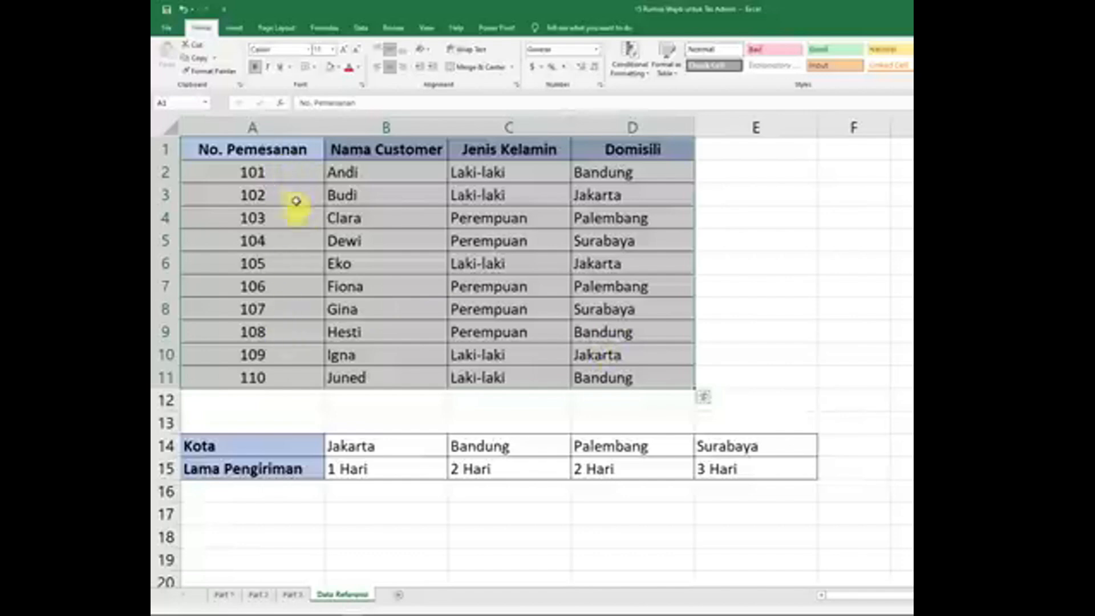
left_click(292, 594)
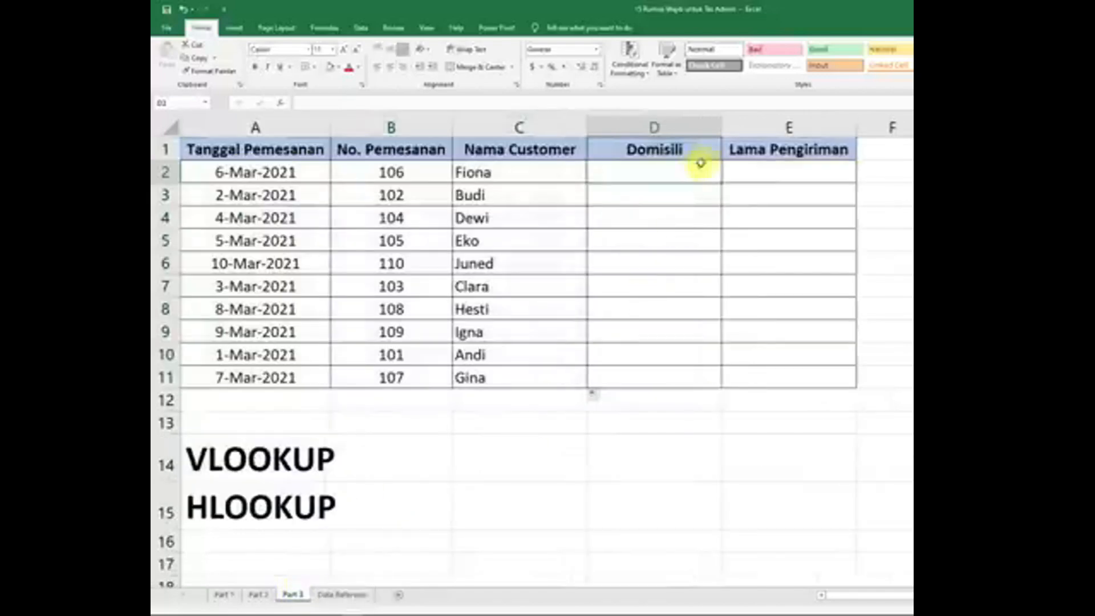
Step: Enter =VLOOKUP(B2,'Data Referensi'!$A$1:$D$11,4,0) in the first Domisili cell, D2, and fill it down to D11
type("=vlook")
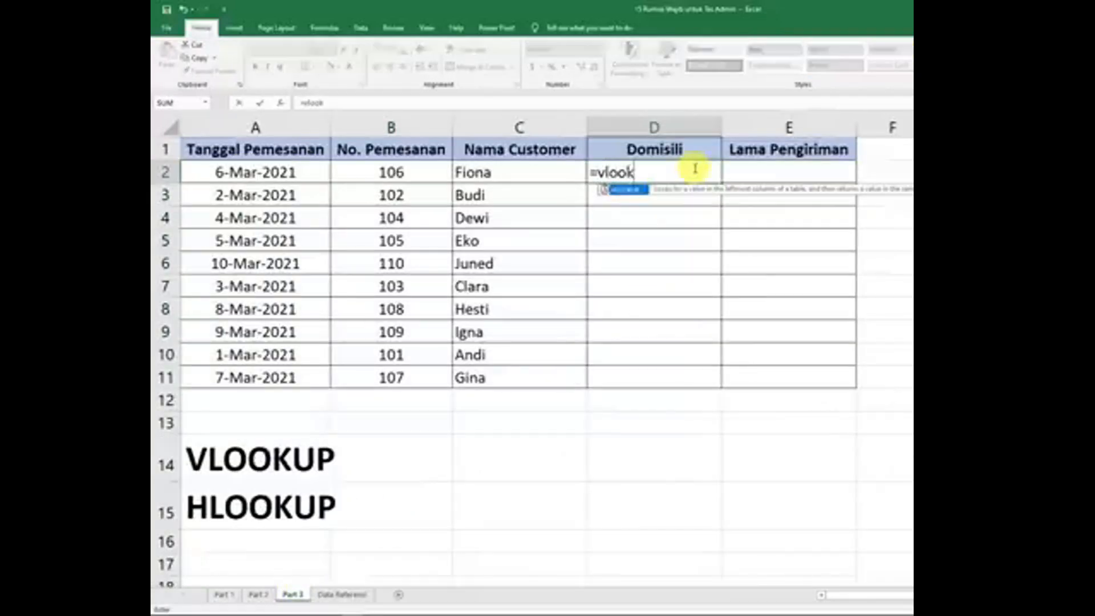
type("up(")
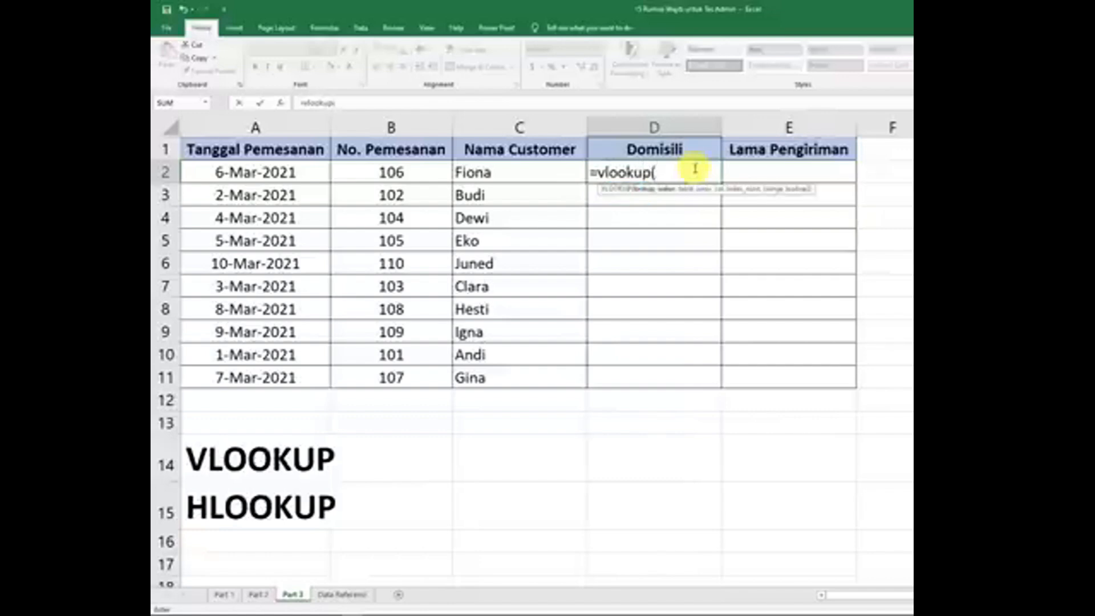
left_click(379, 172)
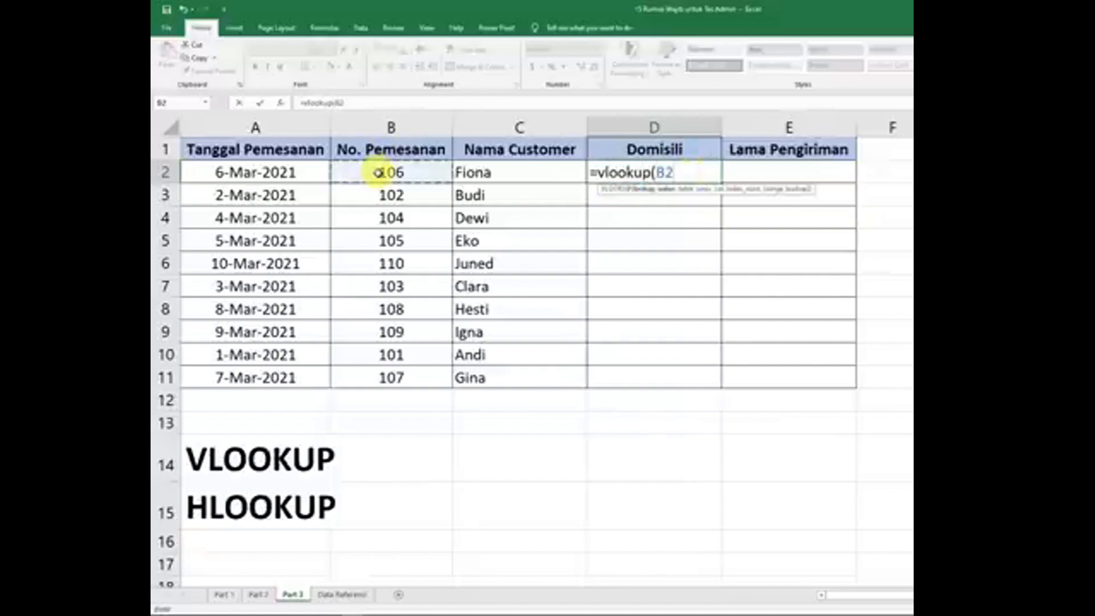
type(",")
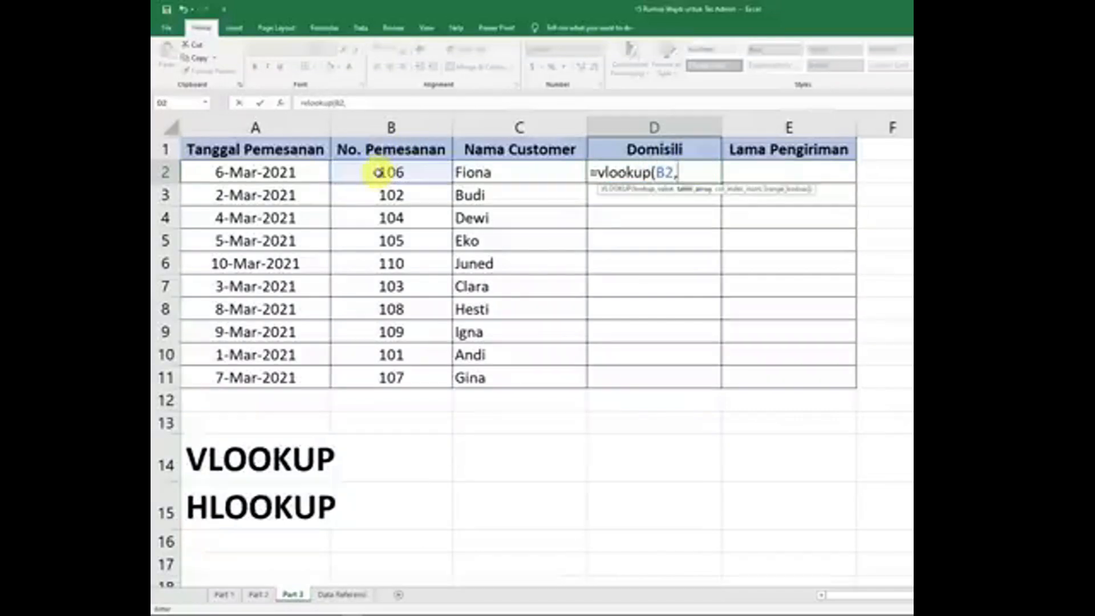
left_click(343, 596)
left_click_drag(282, 160, 624, 376)
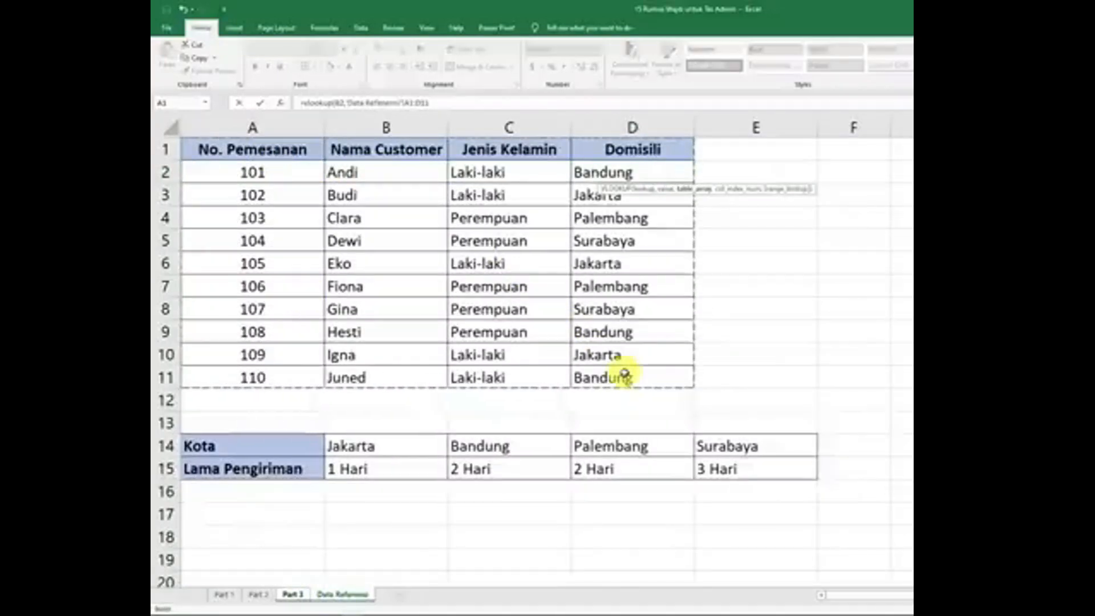
key("F4")
type(",")
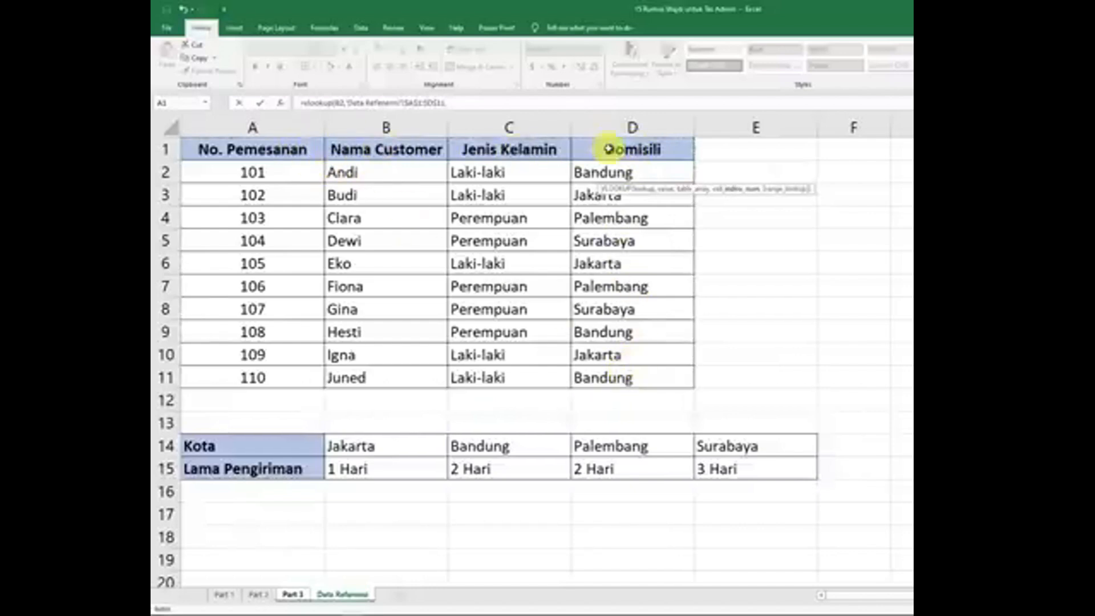
type("4,")
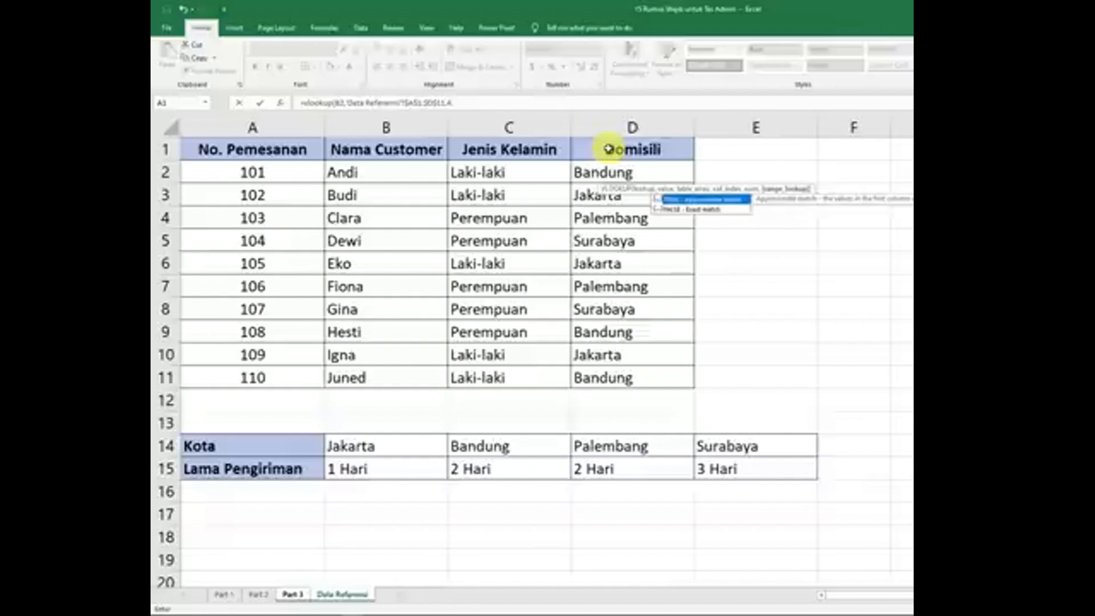
type("0)")
key("Return")
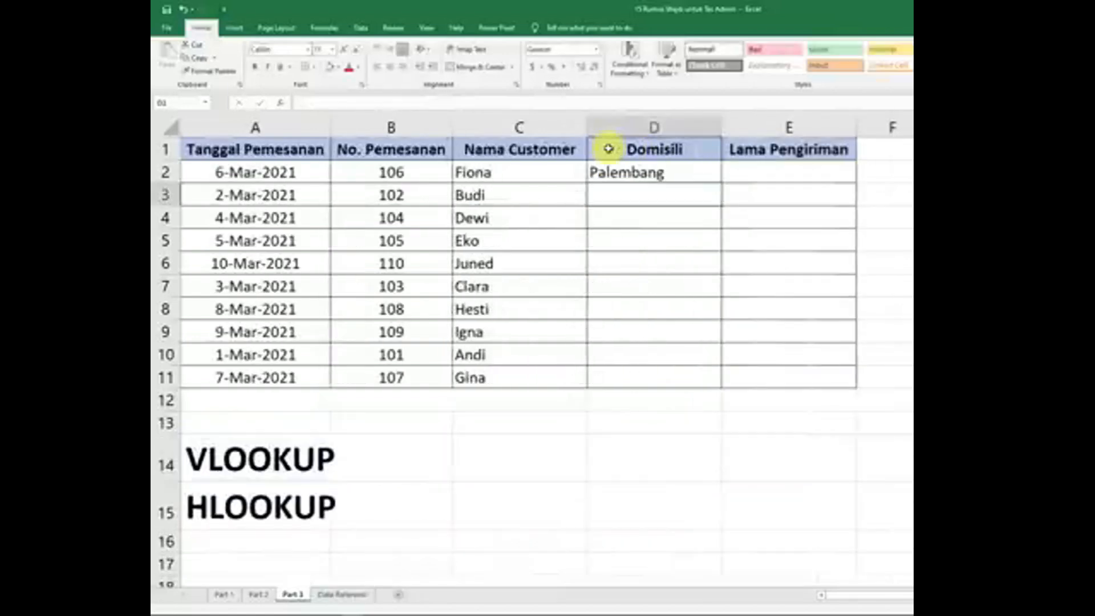
left_click_drag(720, 183, 721, 386)
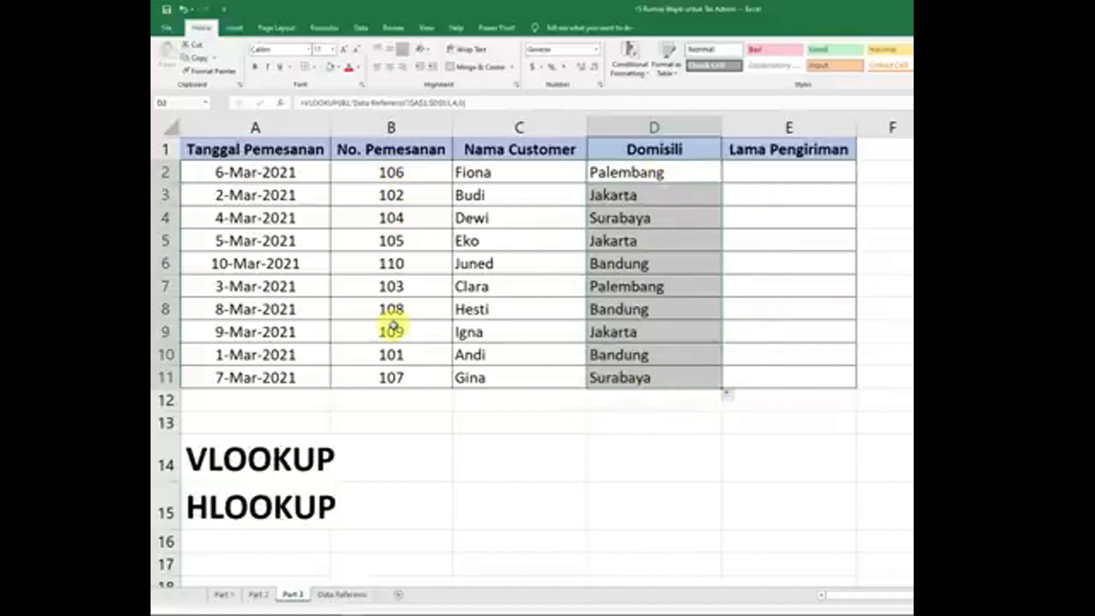
Step: Examine the horizontal Kota and Lama Pengiriman table in rows 14 and 15 of the Data Referensi sheet
left_click(777, 172)
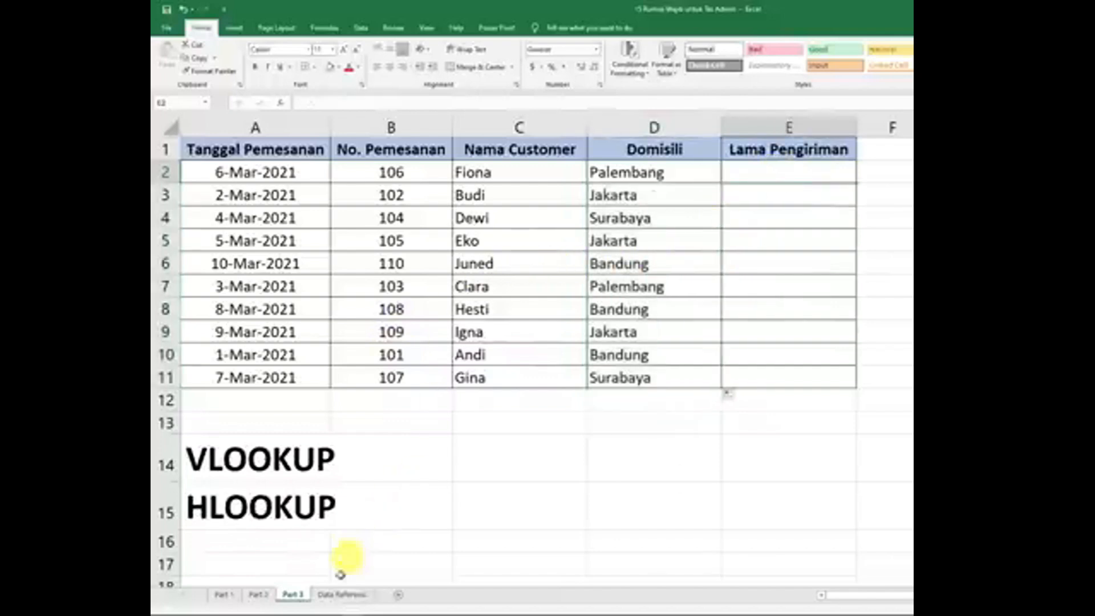
left_click(343, 594)
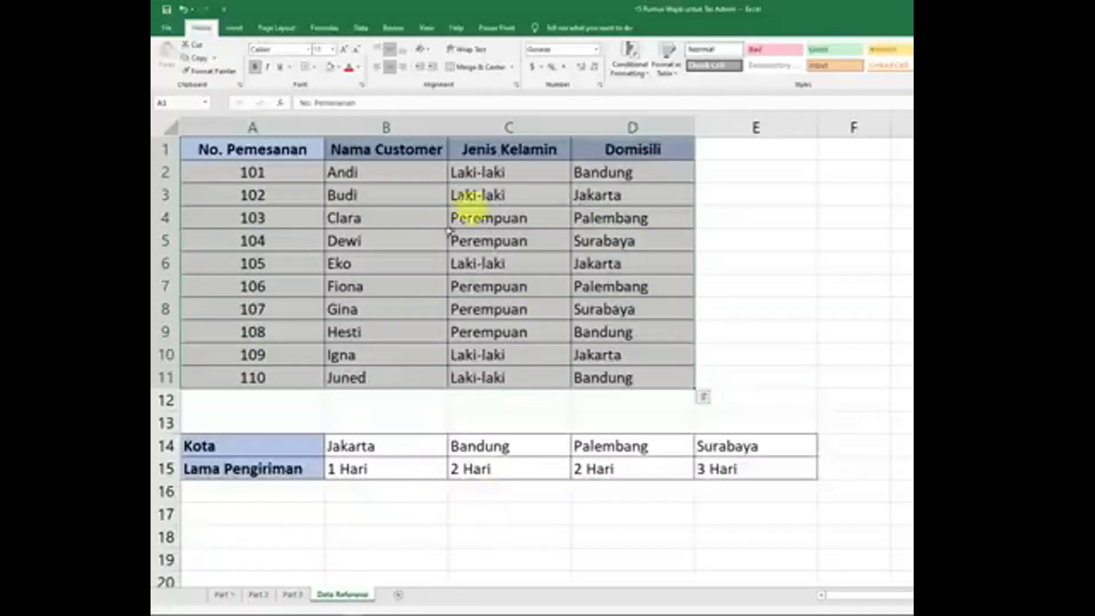
left_click_drag(308, 453, 703, 470)
left_click(721, 373)
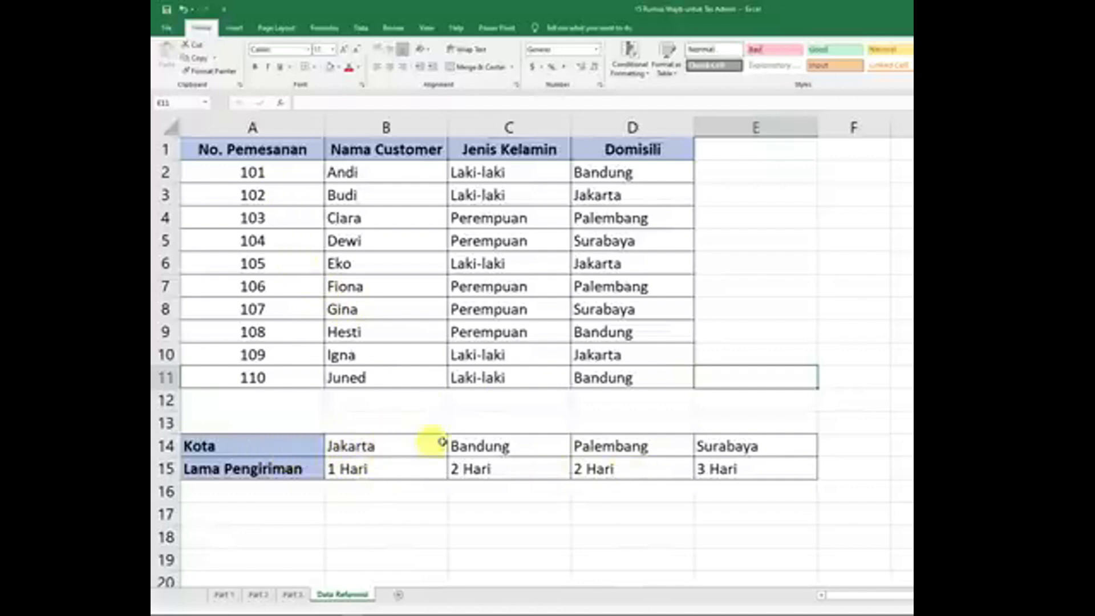
left_click_drag(348, 450, 746, 447)
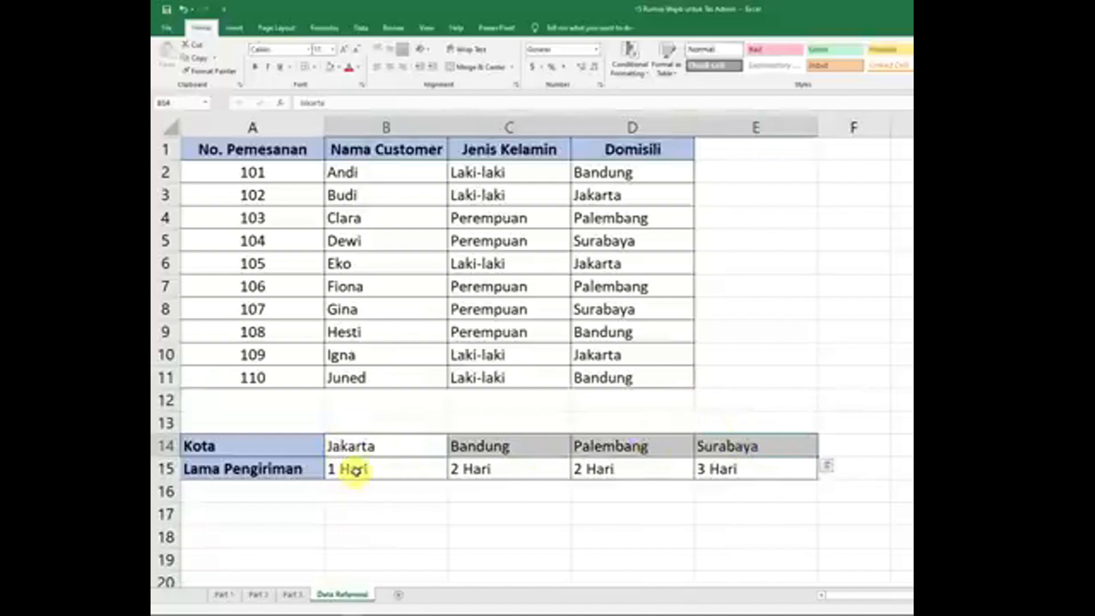
left_click_drag(344, 471, 732, 471)
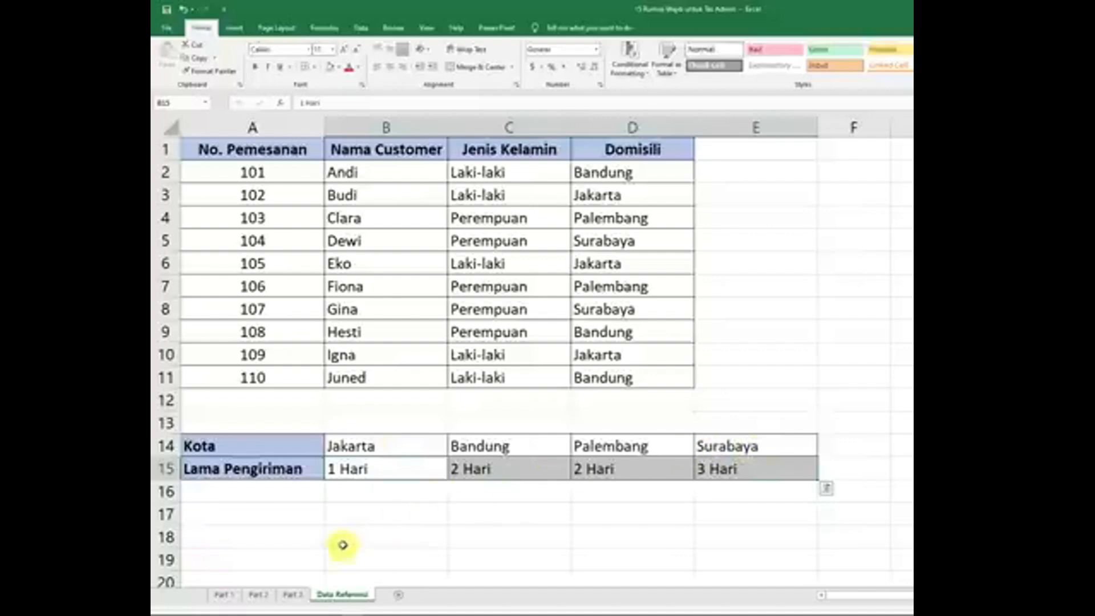
left_click(293, 595)
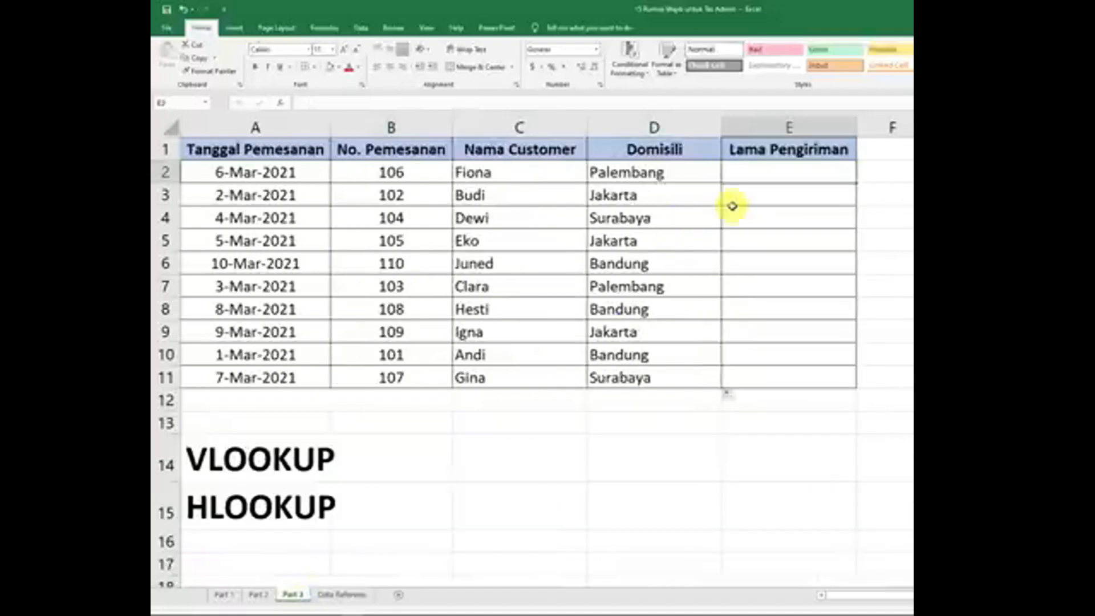
type("=hlook")
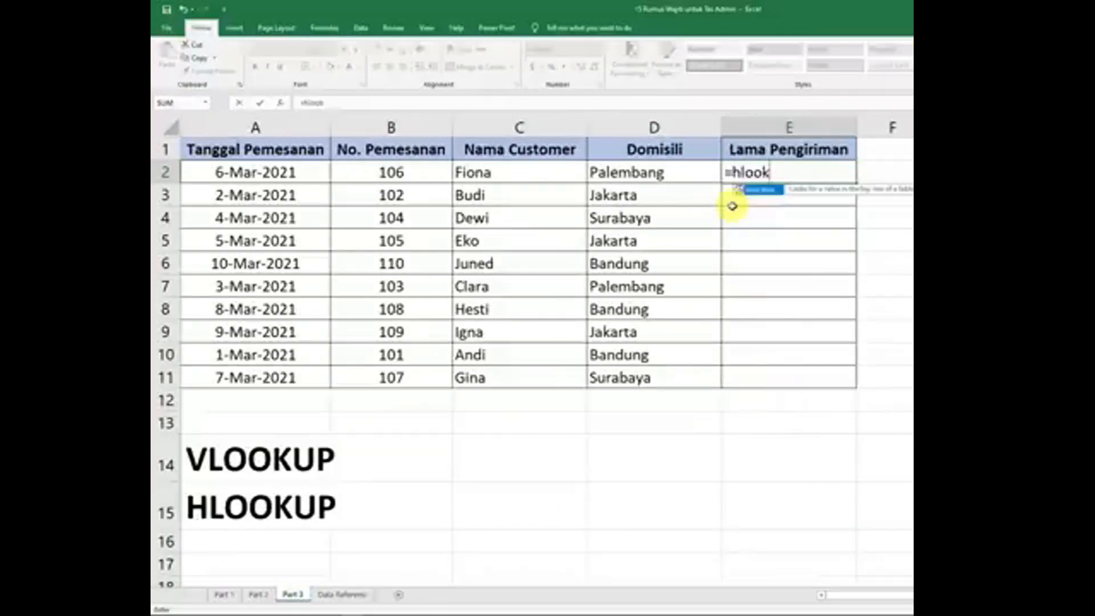
type("up(")
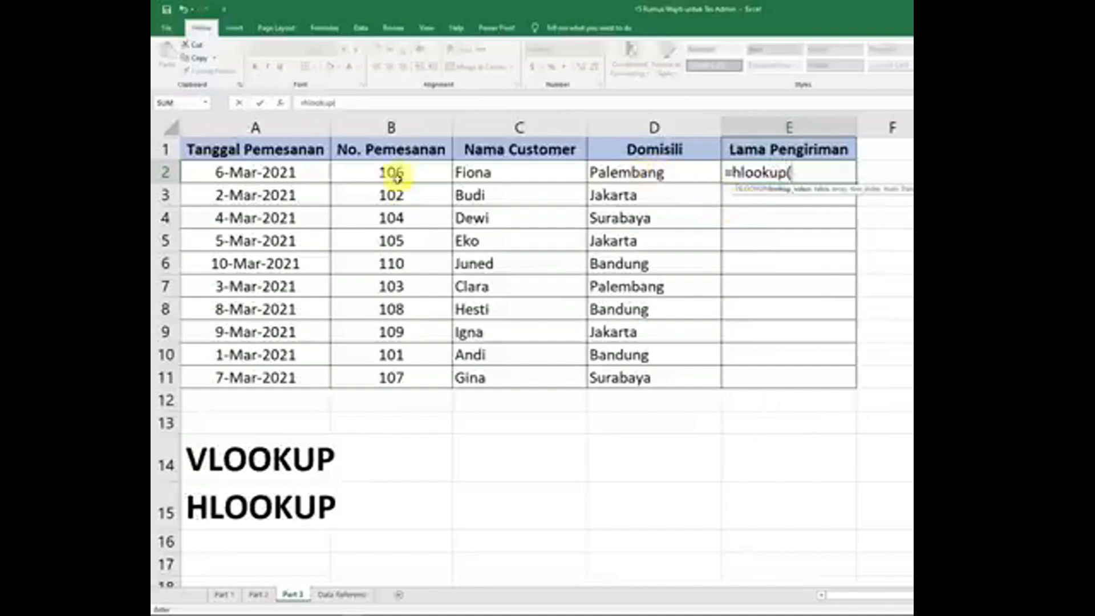
left_click(647, 174)
type(",")
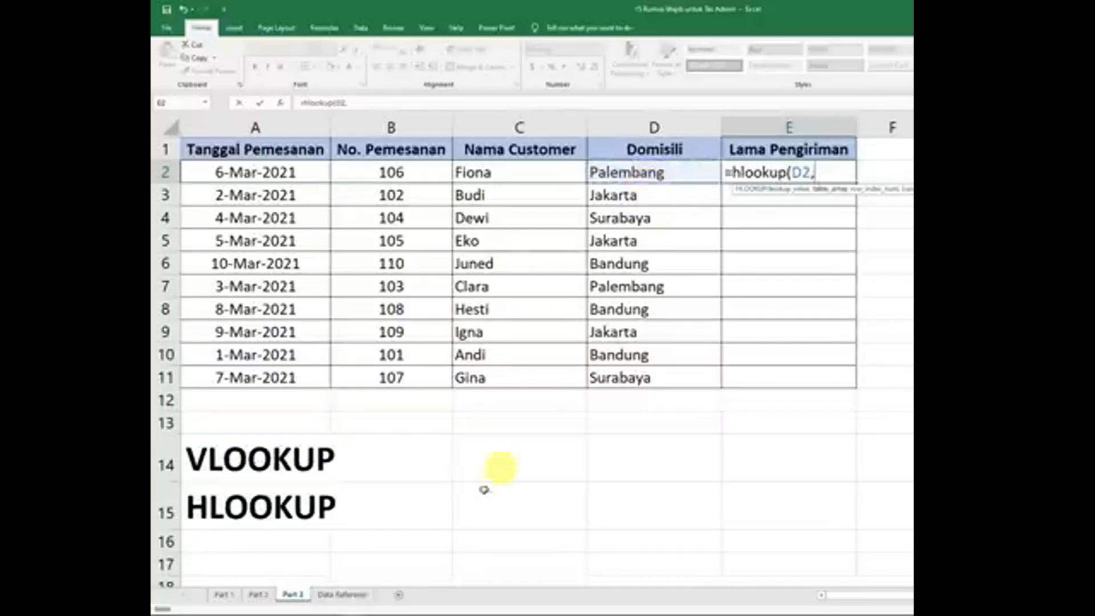
left_click(349, 594)
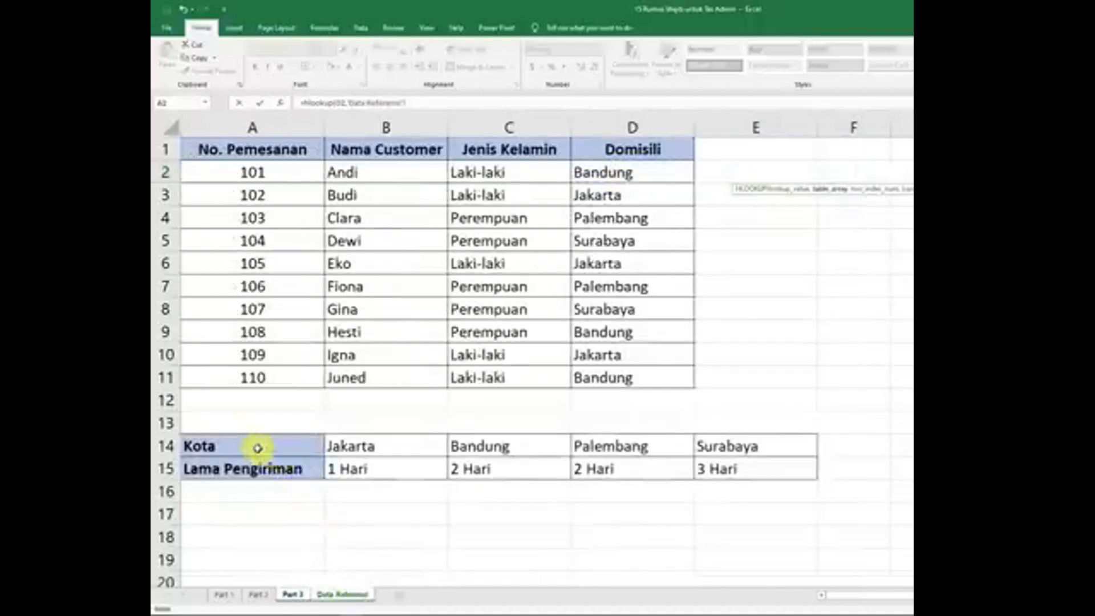
left_click_drag(257, 447, 733, 468)
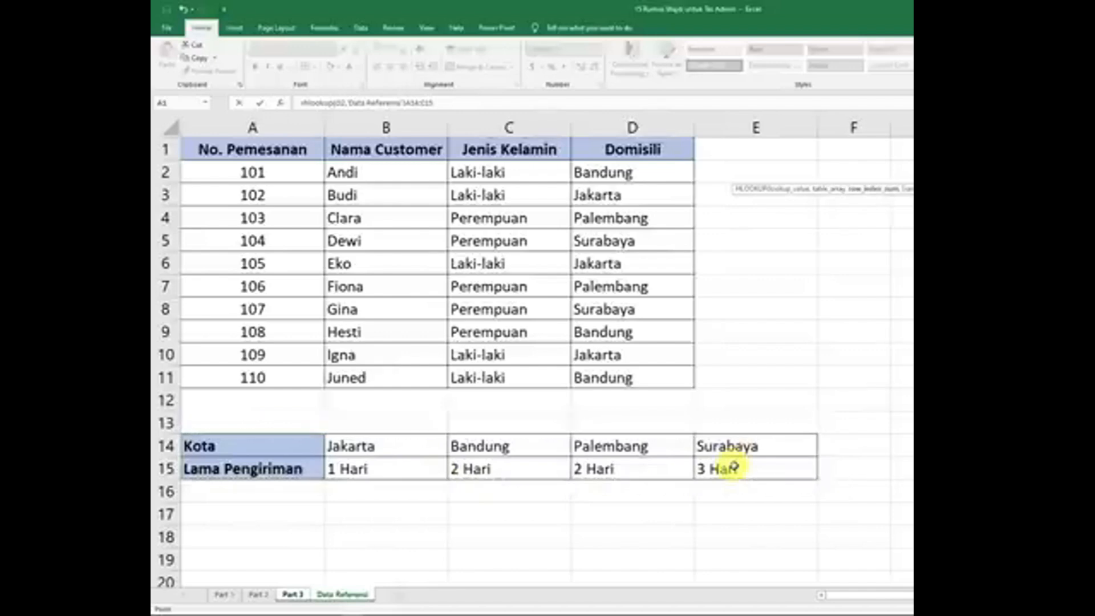
type(",")
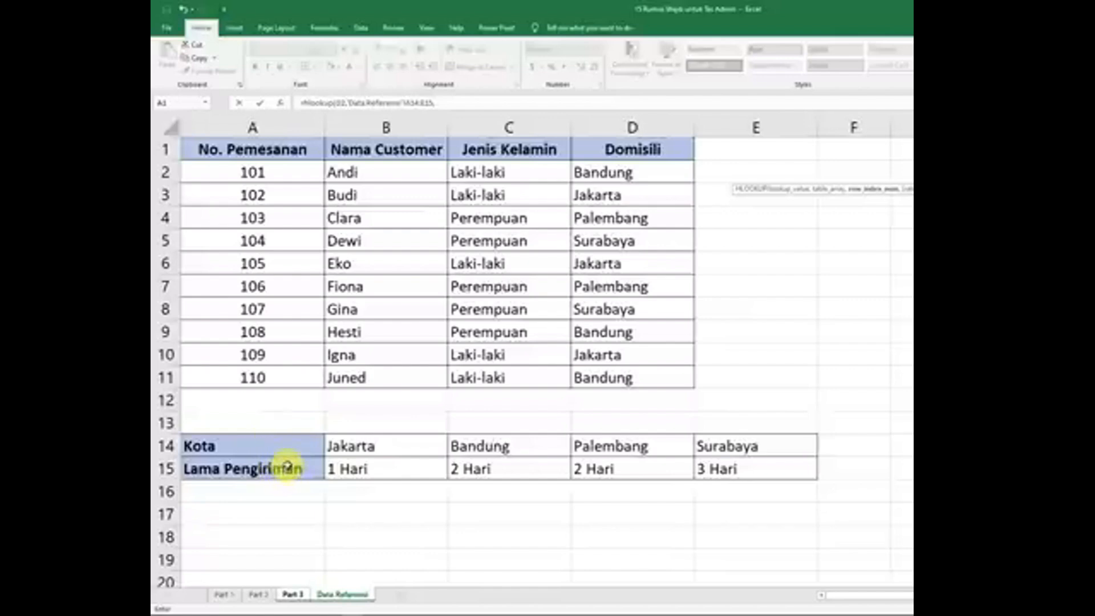
left_click(445, 104)
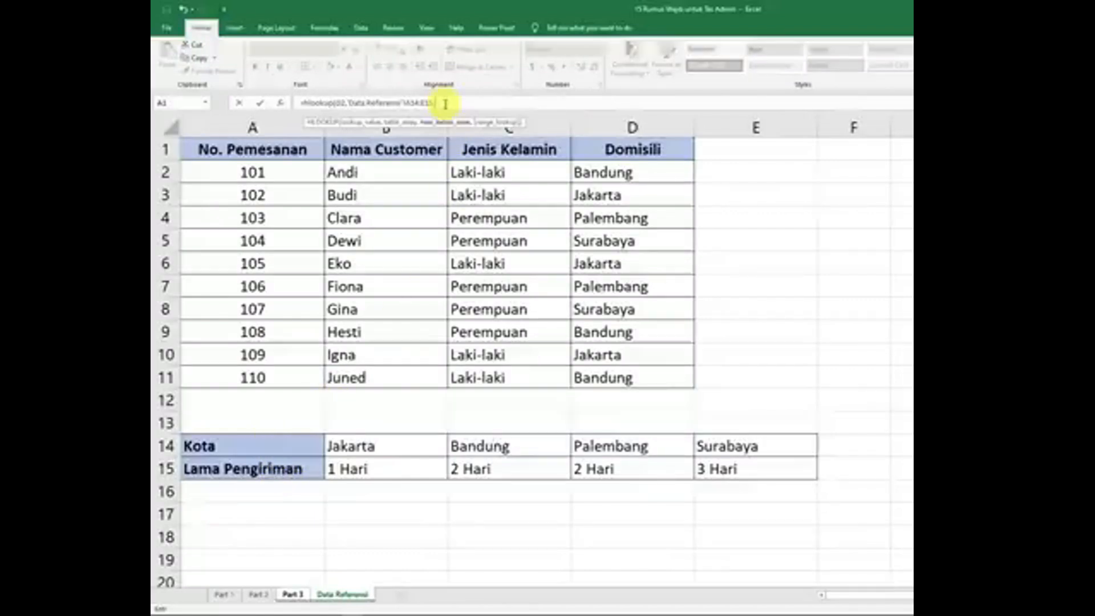
key("F4")
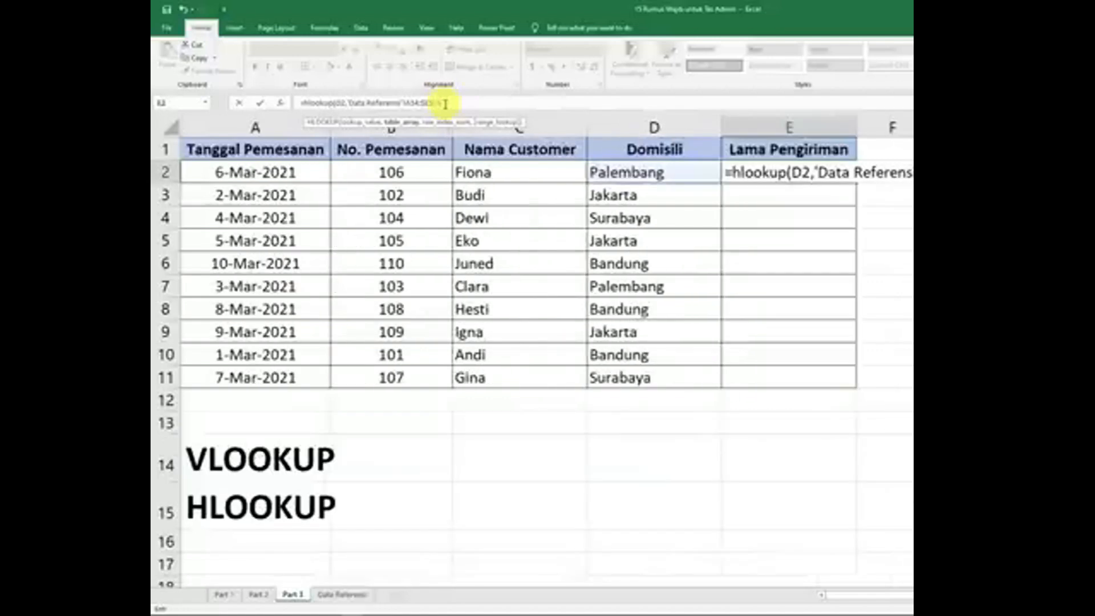
left_click_drag(445, 104, 294, 104)
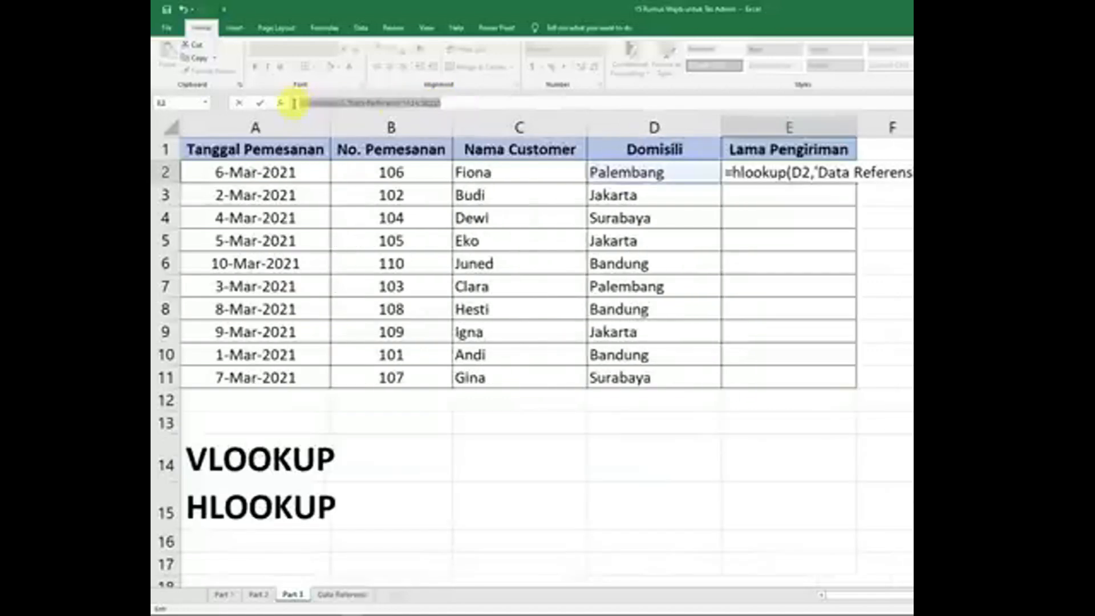
key("BackSpace")
key("Return")
key("Up")
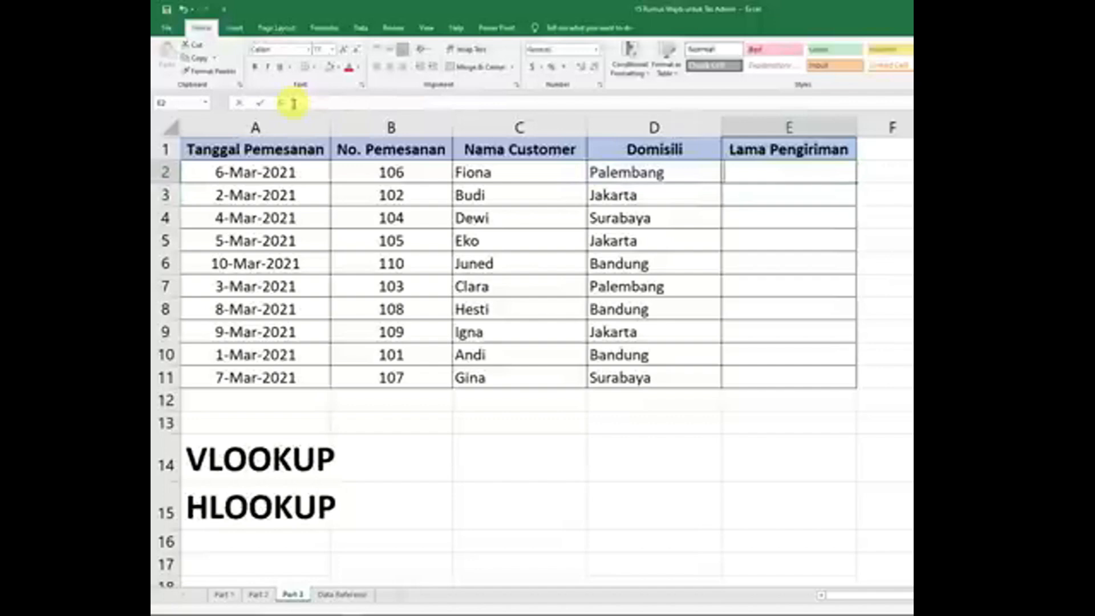
Step: Enter =HLOOKUP(D2,'Data Referensi'!$A$14:$E$15,2,0) in the first Lama Pengiriman cell, E2, on the Part 3 sheet
type("=hlookup(")
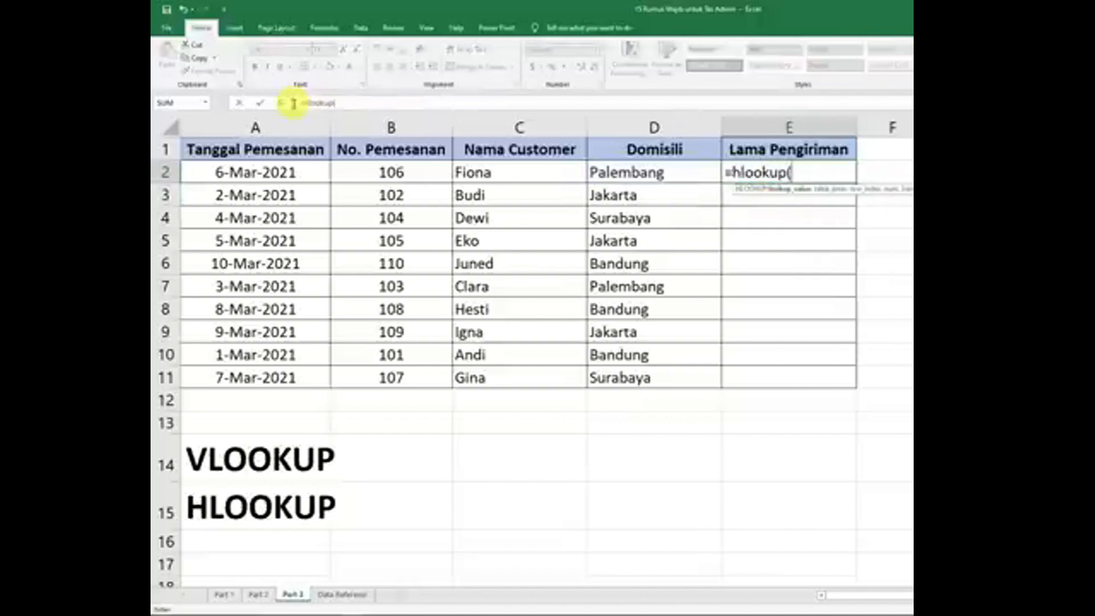
left_click(618, 171)
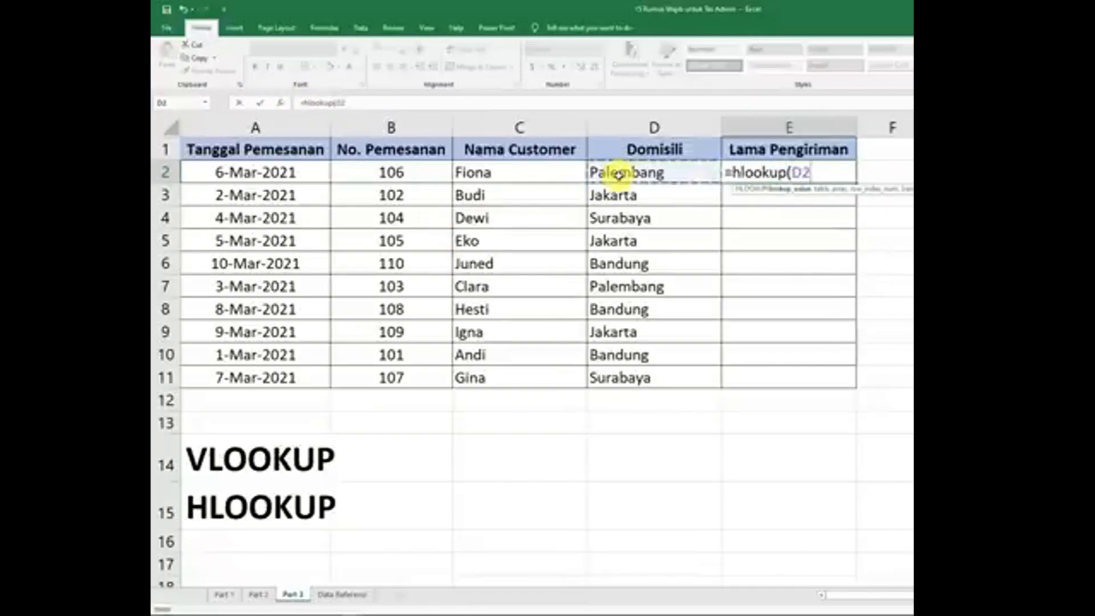
type(",")
left_click(342, 595)
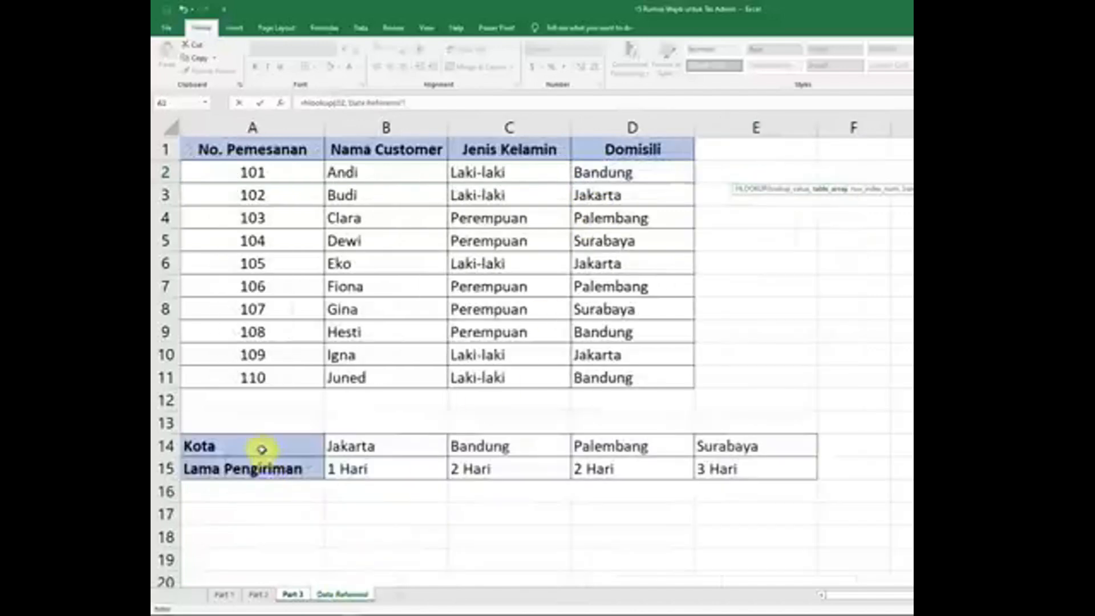
left_click_drag(262, 450, 717, 467)
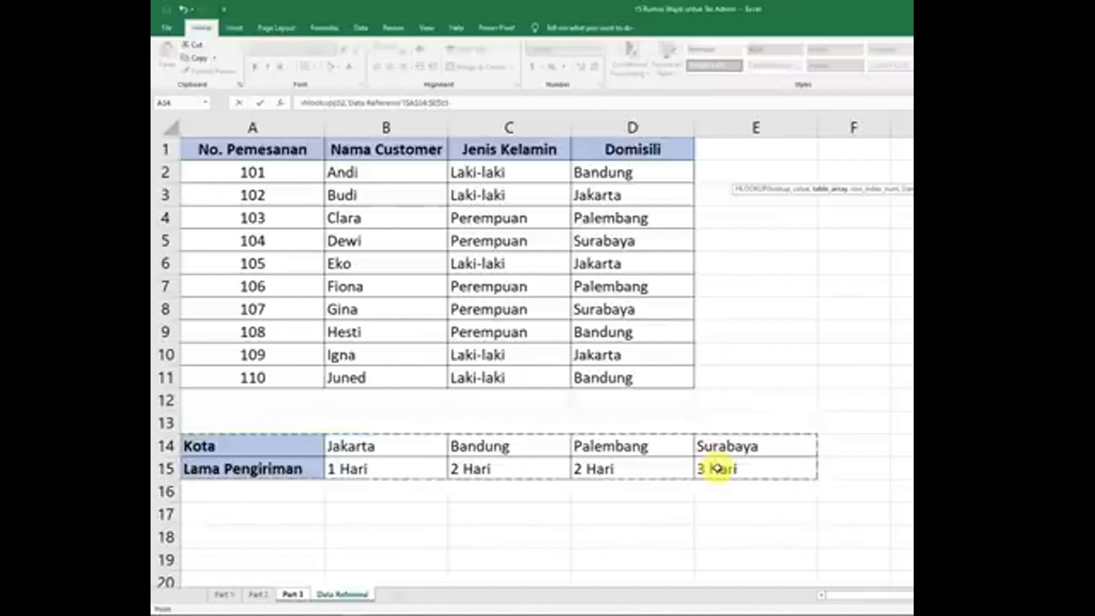
type(",")
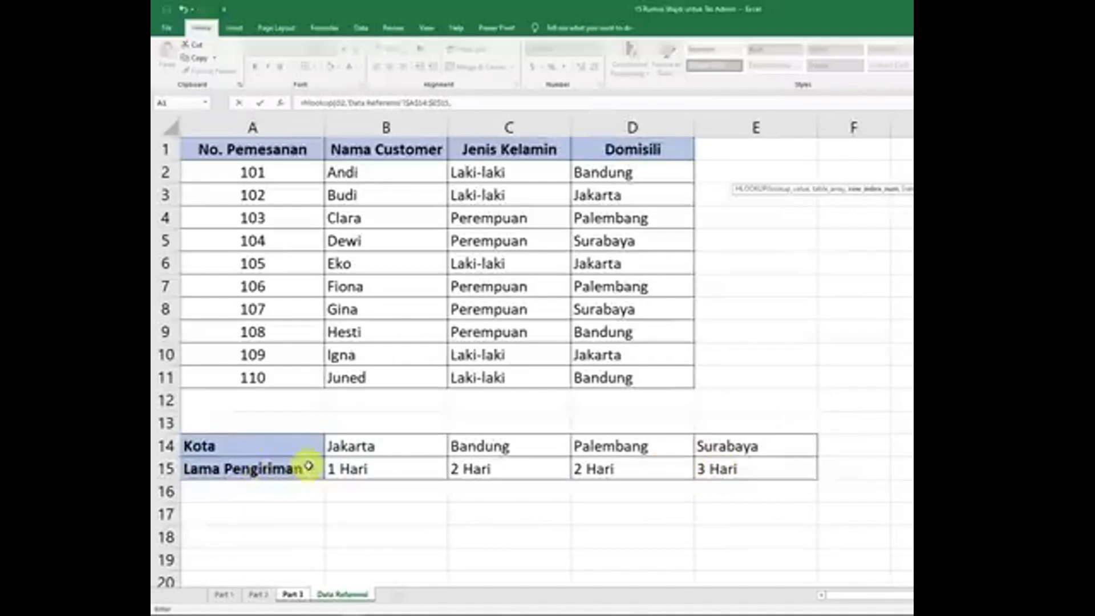
type("2,0)")
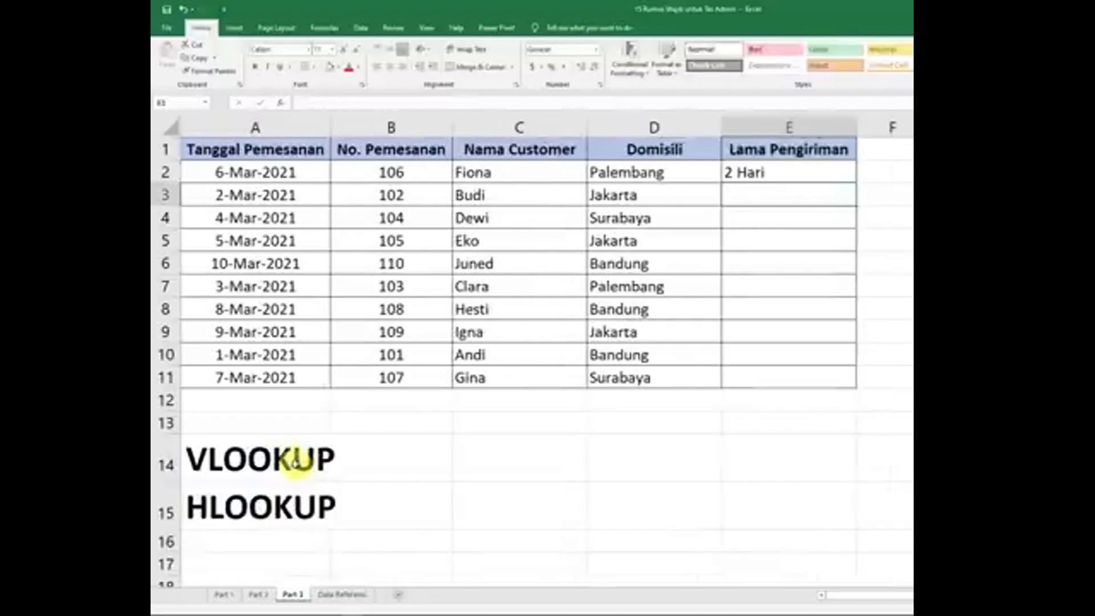
Step: Fill the E2 delivery time formula down to E11
left_click(777, 175)
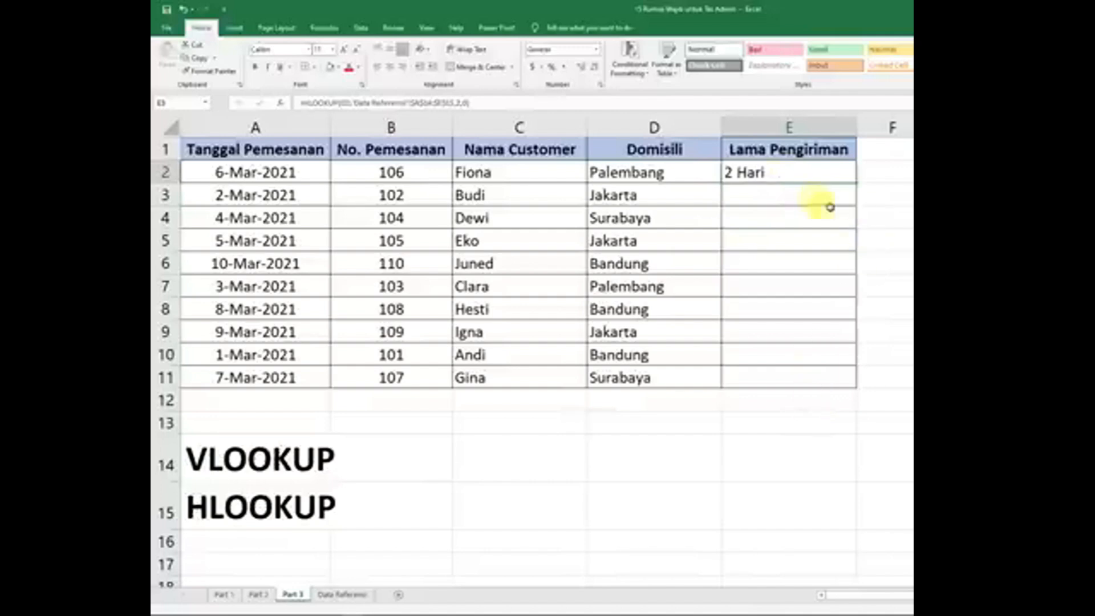
left_click_drag(857, 182, 850, 380)
left_click(910, 280)
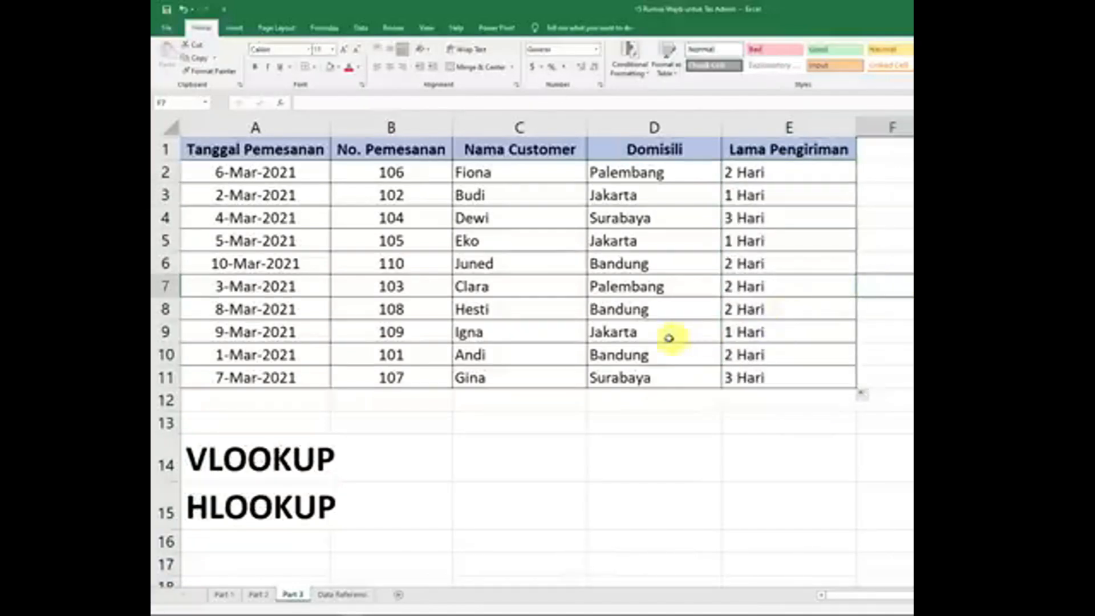